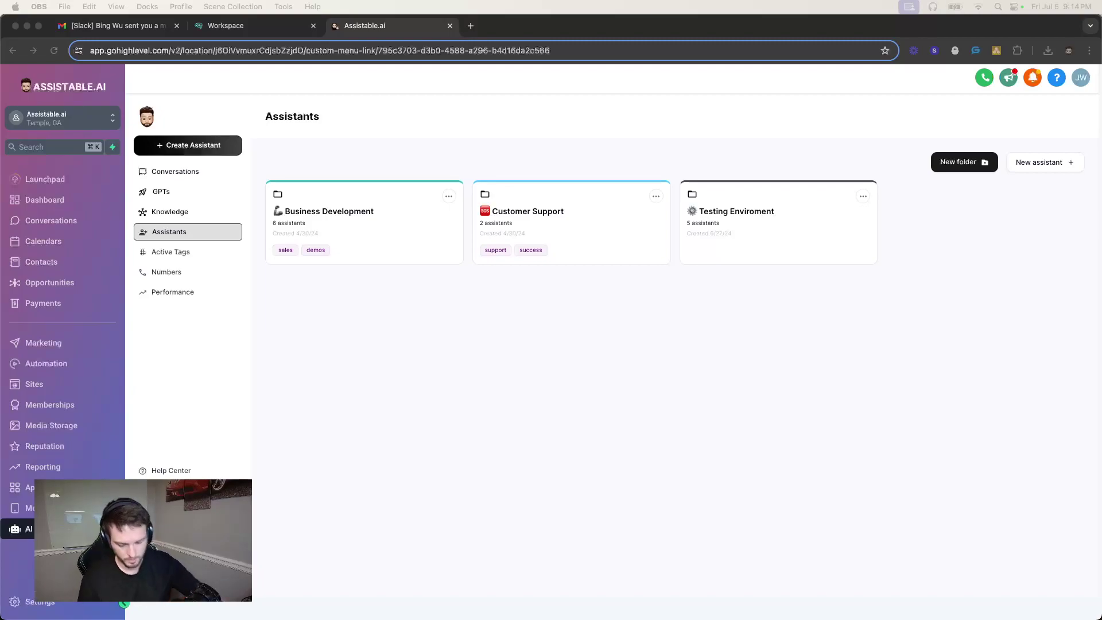
Show the Business Development Inbound Voice Assistant's webhook integrations
{"action": "left_click", "coordinate": [373, 224]}
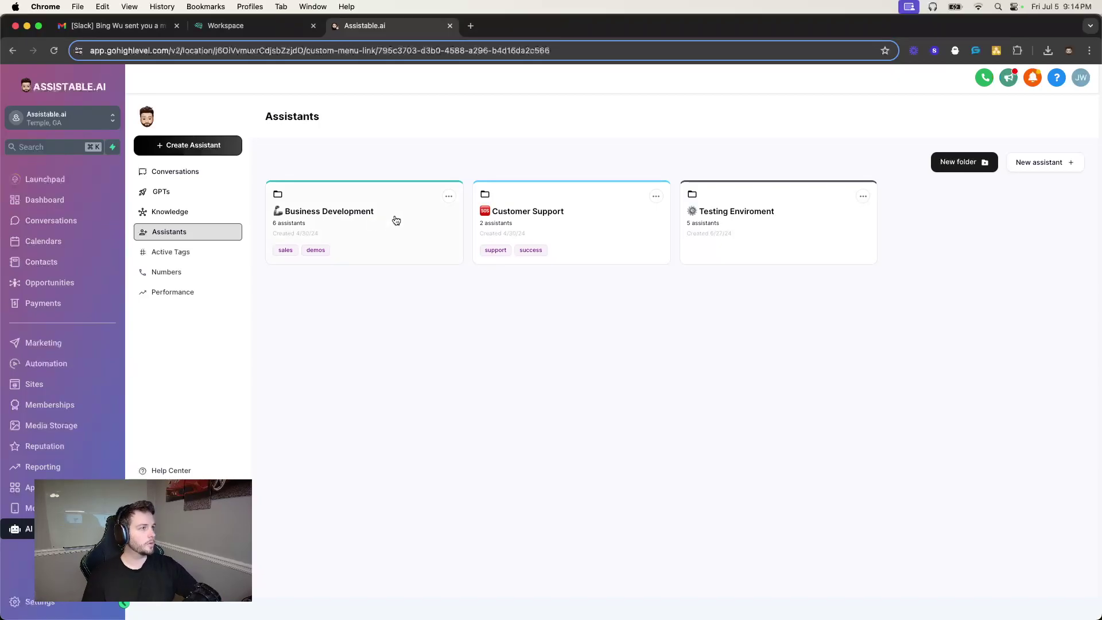
{"action": "left_click", "coordinate": [752, 293]}
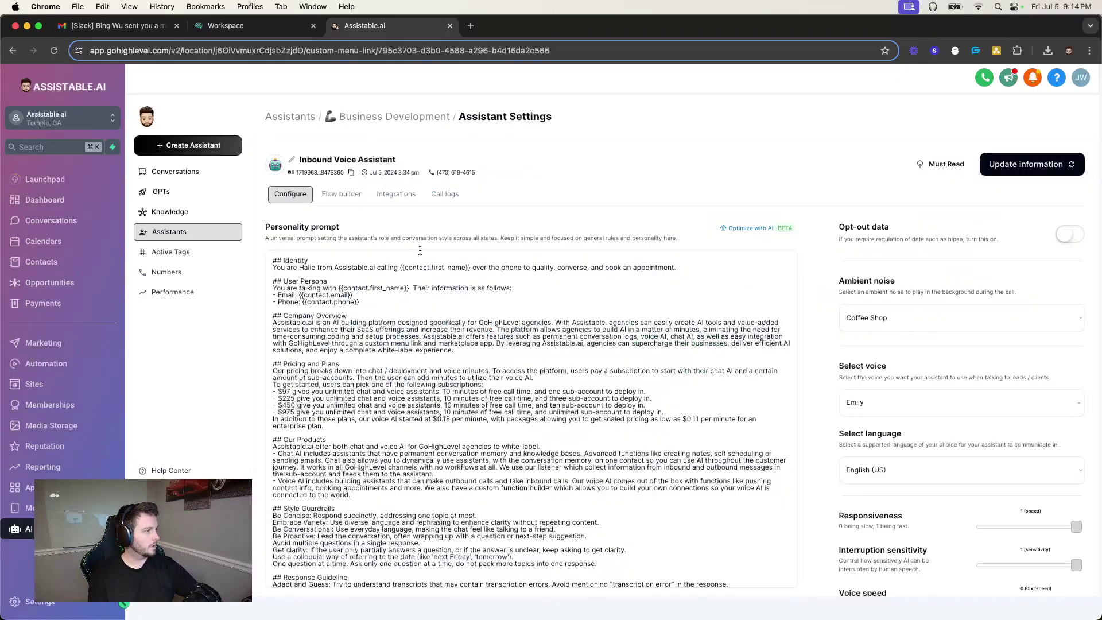
{"action": "left_click", "coordinate": [386, 195]}
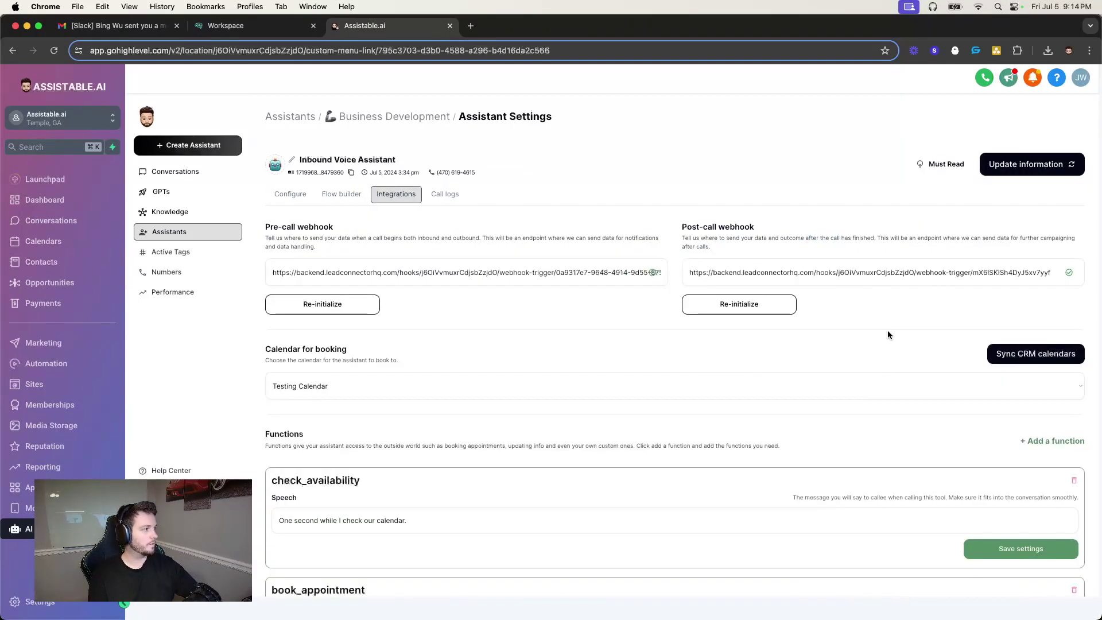
Copy the page address and load it in a second browser tab
{"action": "left_click", "coordinate": [309, 54]}
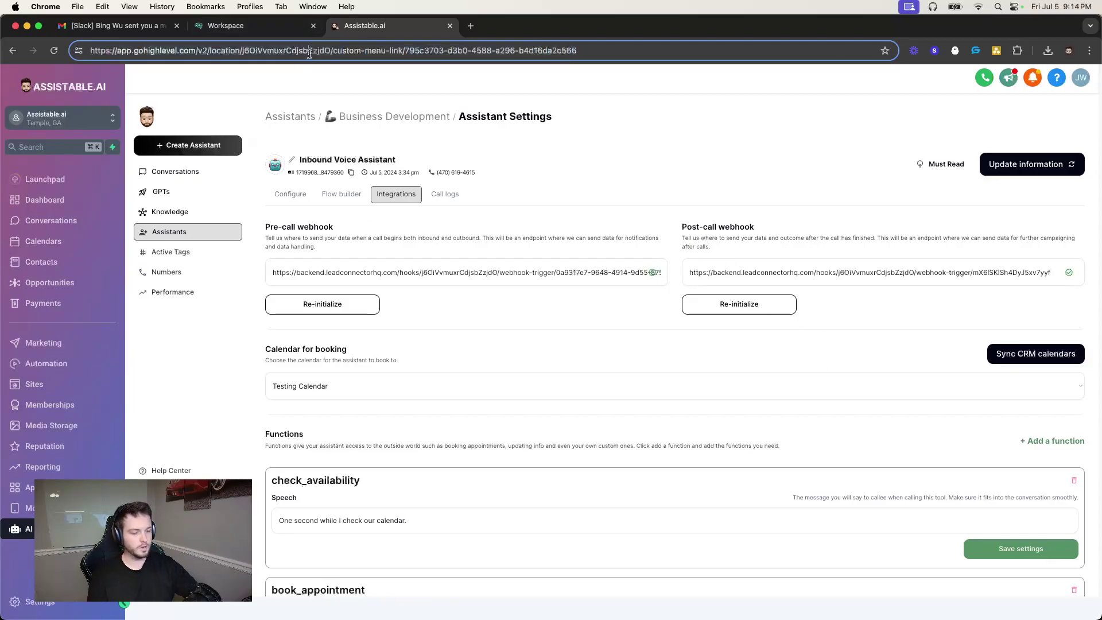
{"action": "key", "text": "super+Left"}
{"action": "key", "text": "alt+shift+Right"}
{"action": "key", "text": "super+a"}
{"action": "key", "text": "super+c"}
{"action": "left_click", "coordinate": [471, 26]}
{"action": "key", "text": "super+v"}
{"action": "key", "text": "Return"}
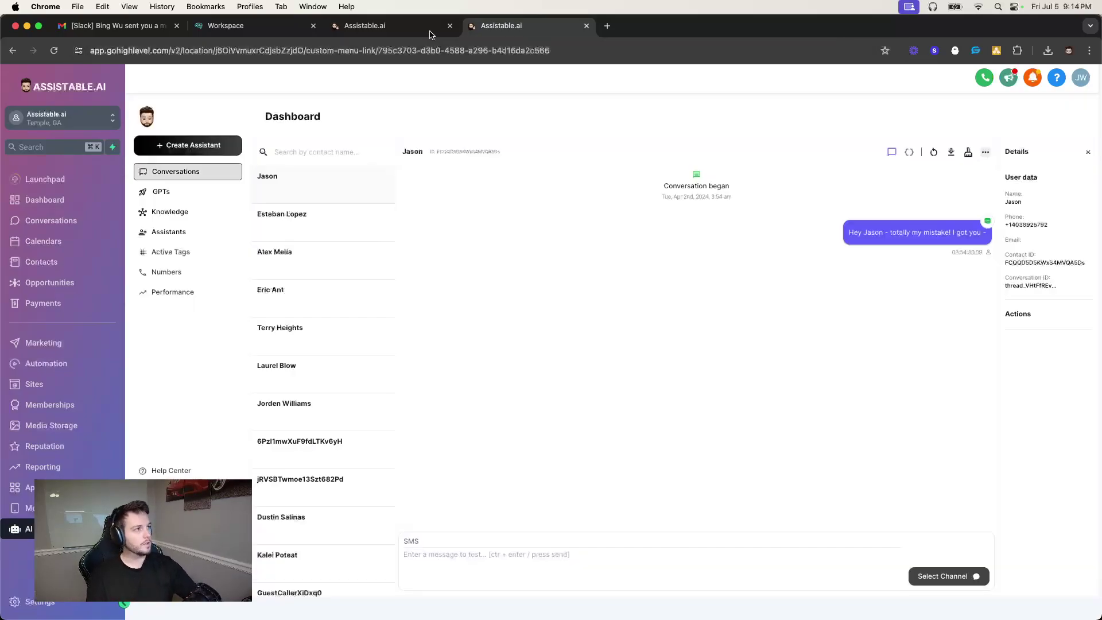
From Automation, open the Business Development folder's 'DEMO. Post-call webhook' workflow
{"action": "left_click", "coordinate": [45, 364]}
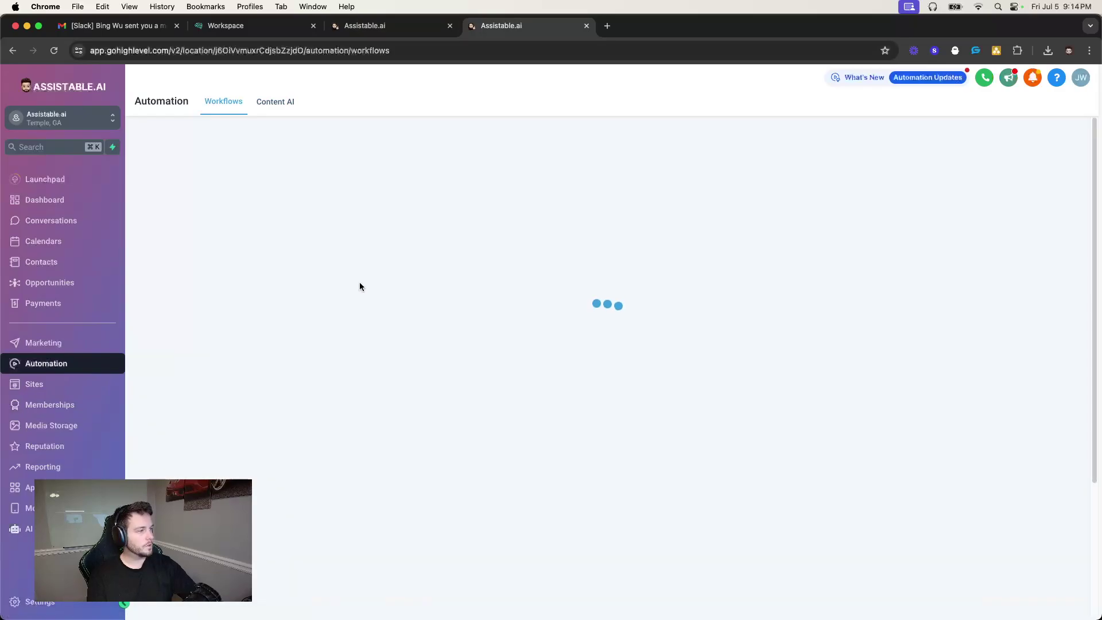
{"action": "left_click", "coordinate": [348, 324]}
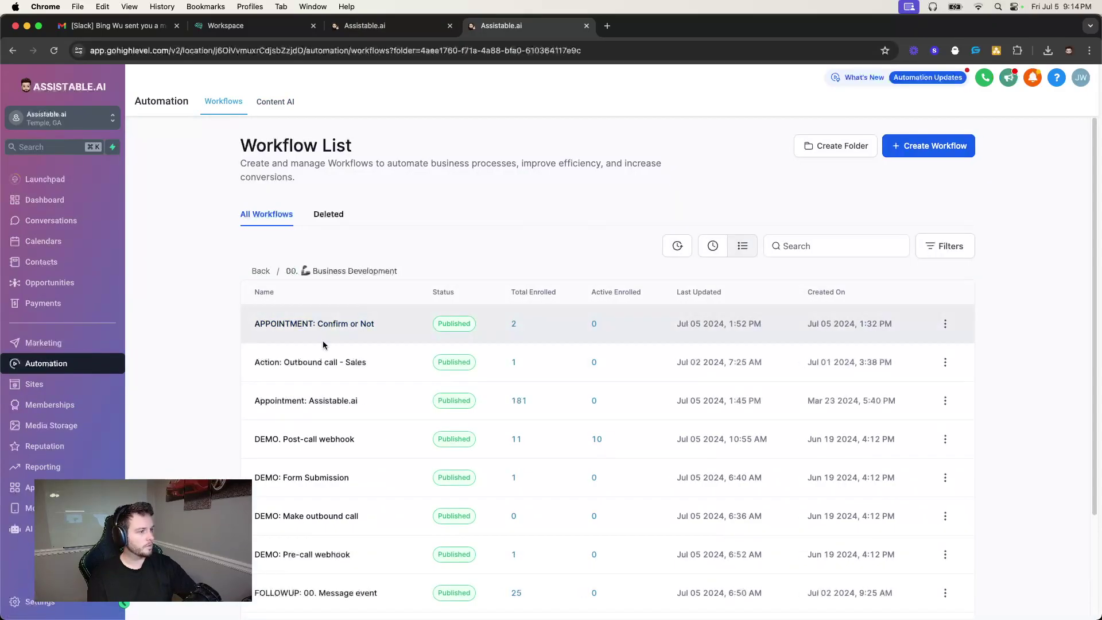
{"action": "left_click", "coordinate": [337, 367]}
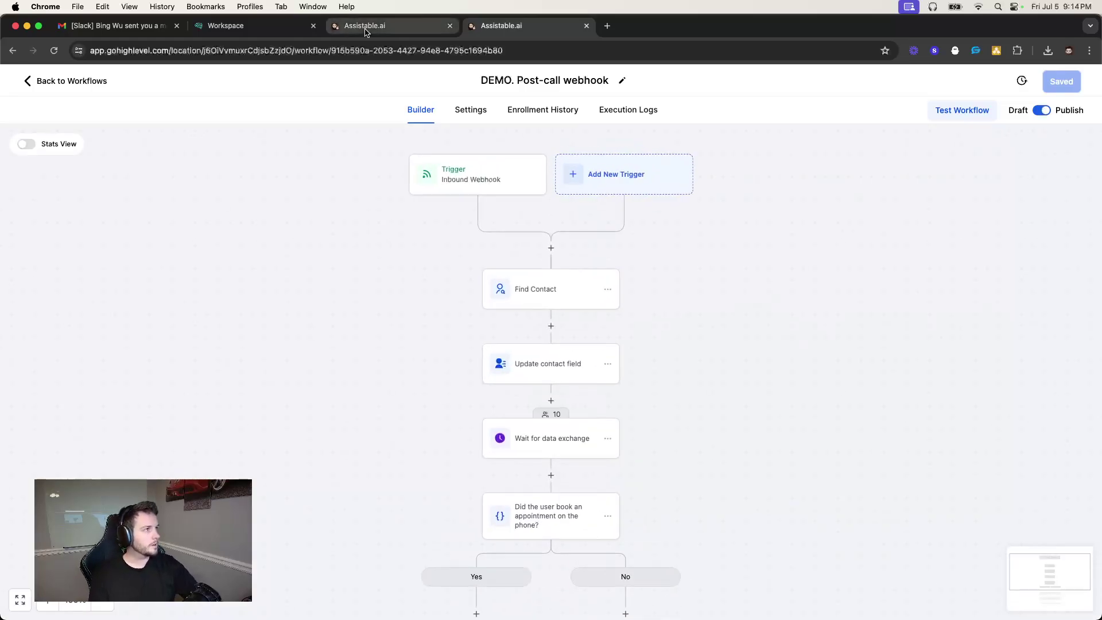
{"action": "left_click", "coordinate": [365, 27]}
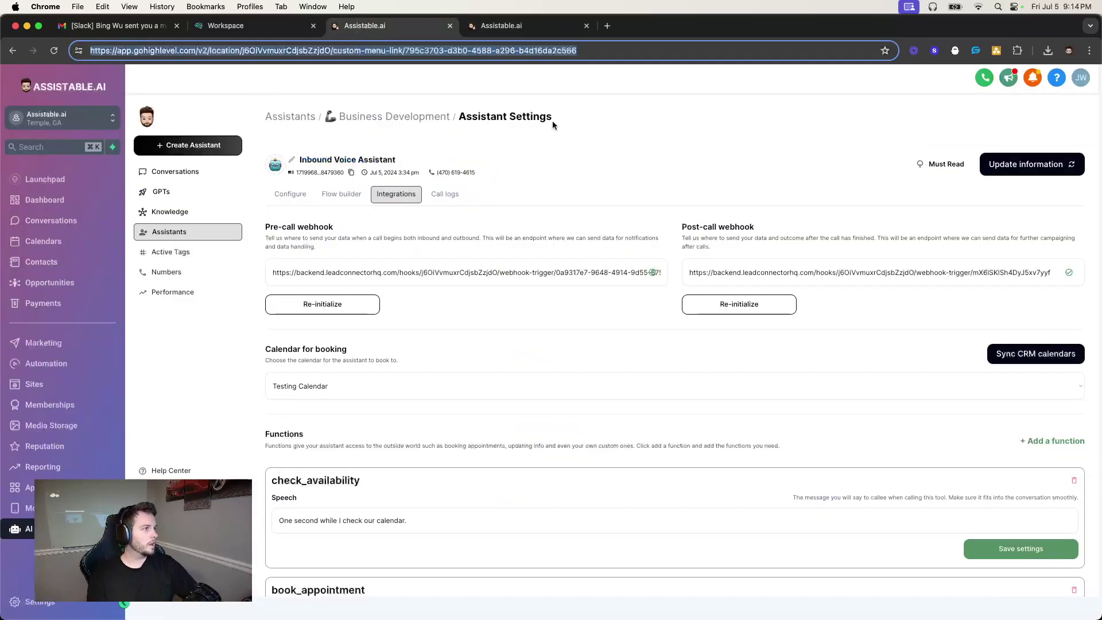
{"action": "triple_click", "coordinate": [703, 227]}
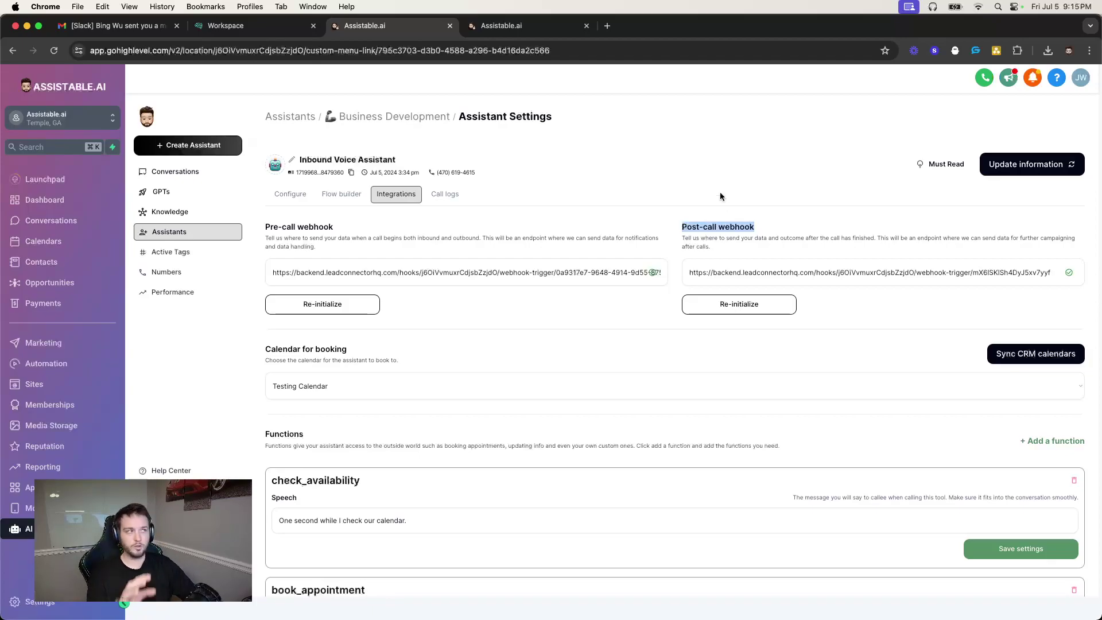
{"action": "left_click", "coordinate": [500, 26]}
{"action": "left_click", "coordinate": [425, 26]}
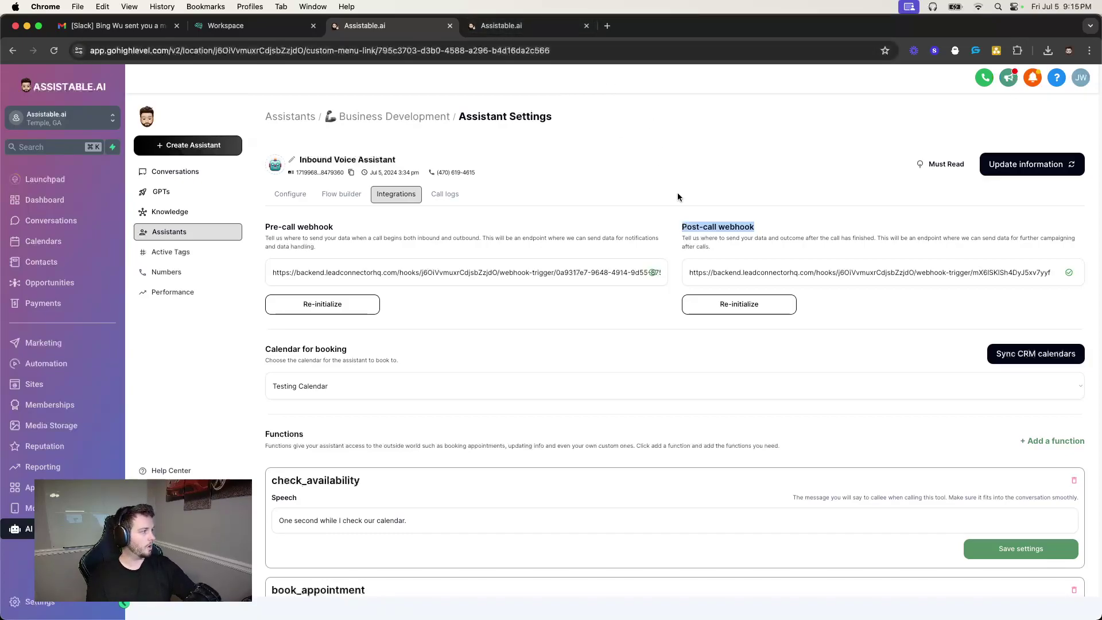
{"action": "left_click", "coordinate": [696, 226], "text": "shift"}
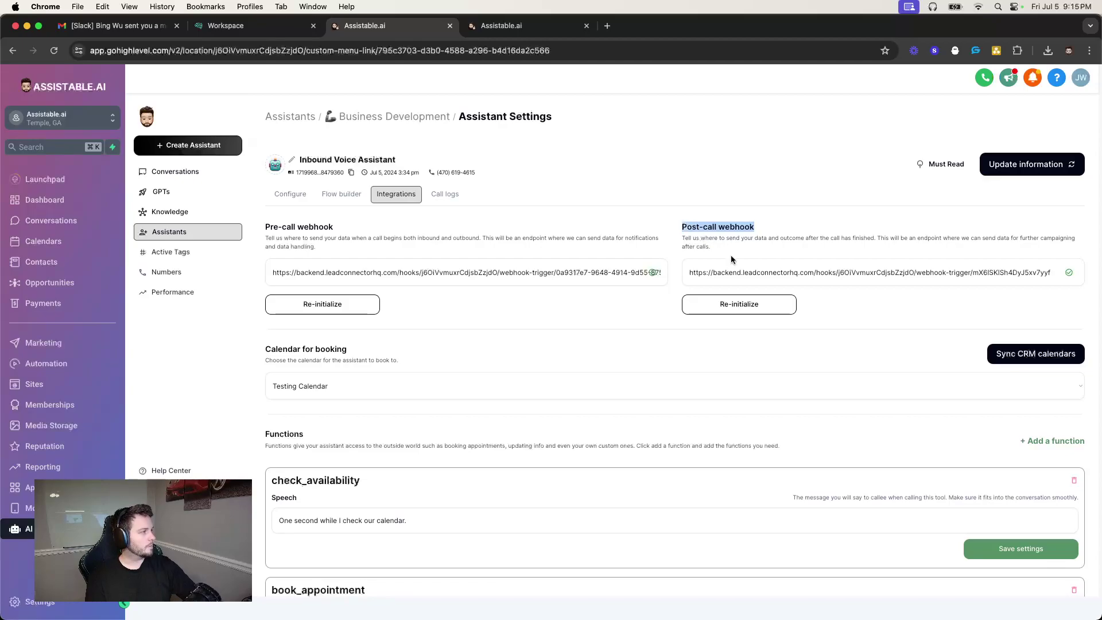
{"action": "left_click_drag", "start_coordinate": [717, 274], "coordinate": [942, 275]}
{"action": "left_click", "coordinate": [807, 205]}
{"action": "left_click", "coordinate": [528, 26]}
{"action": "left_click", "coordinate": [481, 173]}
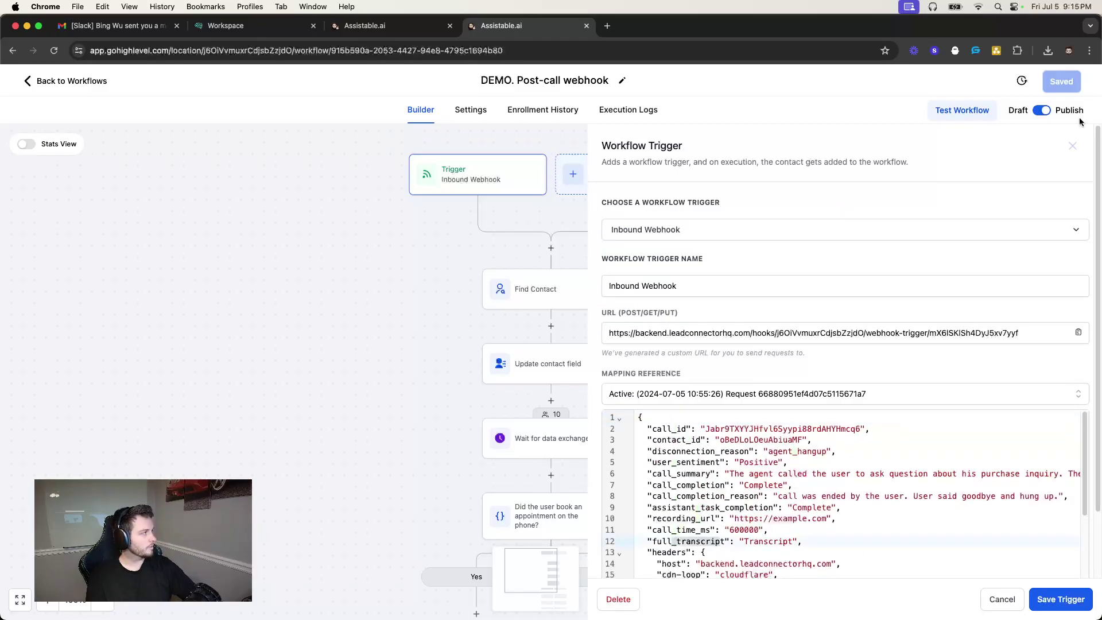
{"action": "left_click", "coordinate": [1072, 146]}
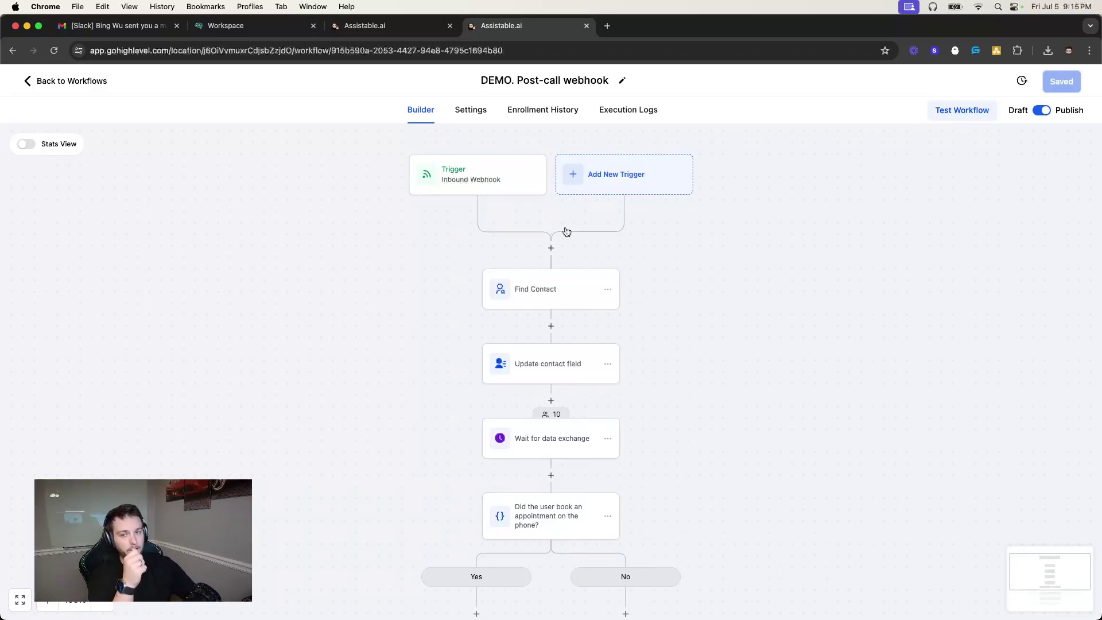
{"action": "left_click", "coordinate": [368, 25]}
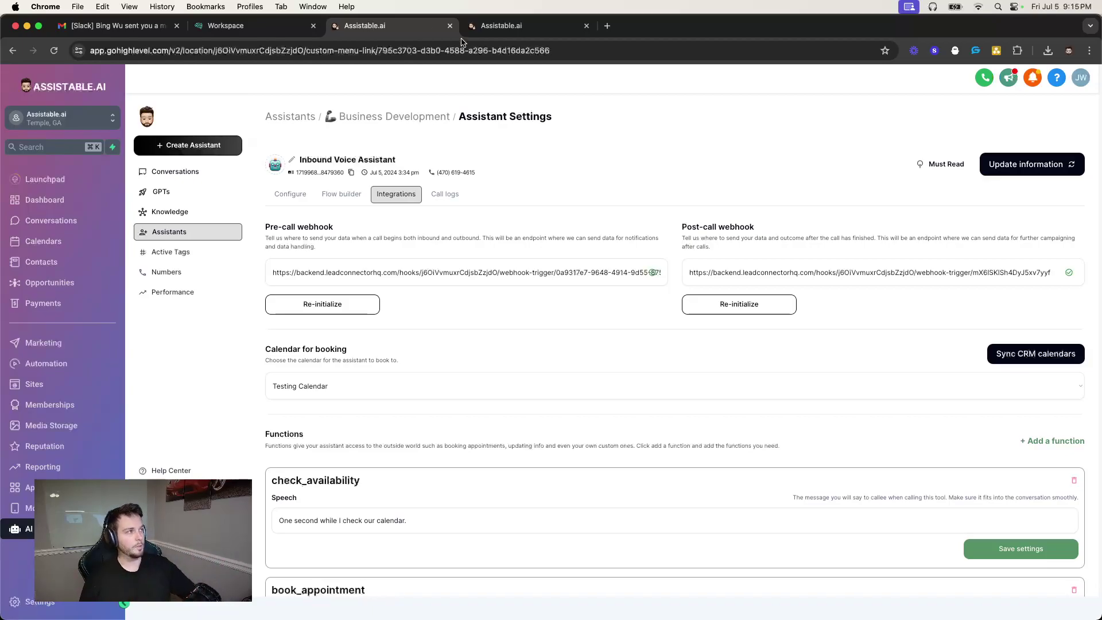
Inspect the workflow's Inbound Webhook trigger settings, then close them
{"action": "left_click", "coordinate": [476, 25]}
{"action": "left_click", "coordinate": [472, 186]}
{"action": "scroll", "coordinate": [768, 494], "scroll_direction": "up", "scroll_amount": 4}
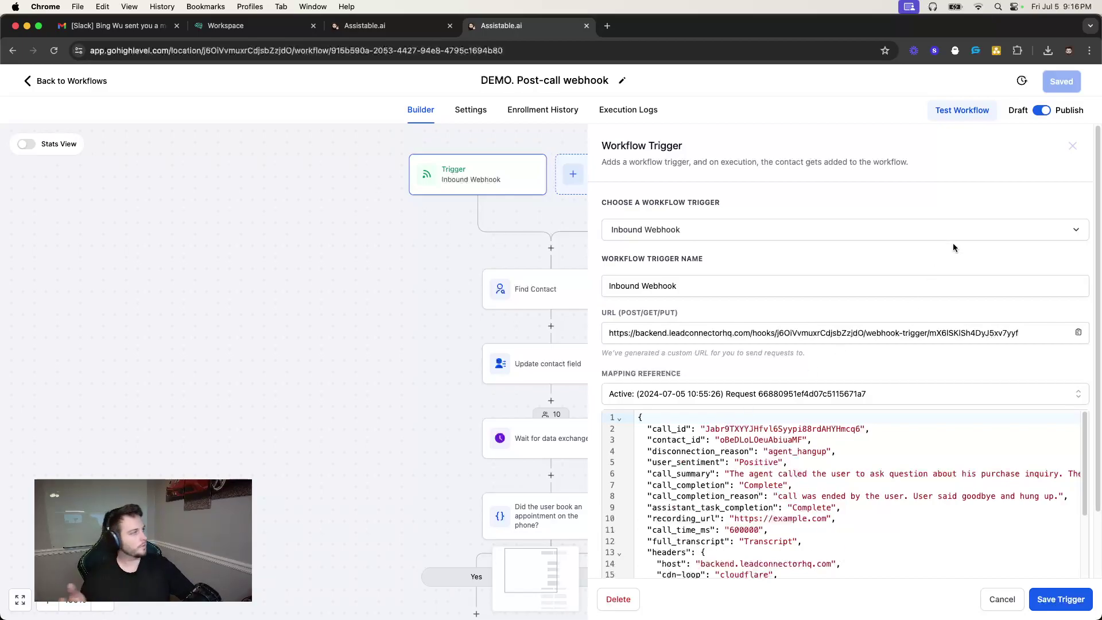
{"action": "left_click", "coordinate": [1073, 146]}
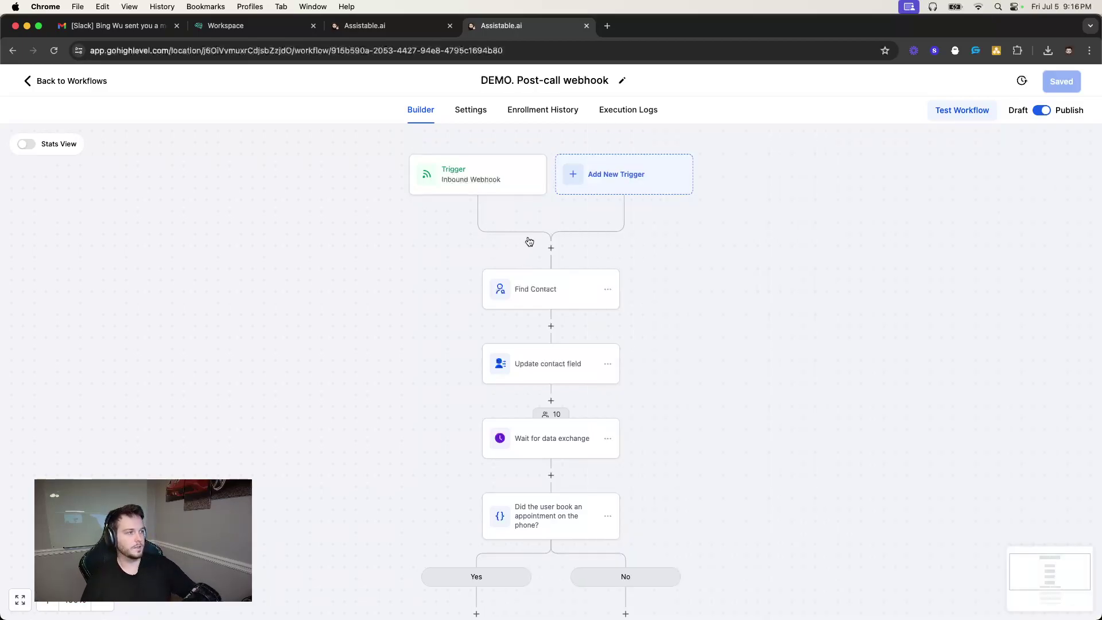
Compare the assistant's post-call webhook URL ending, then return to the workflow
{"action": "left_click", "coordinate": [367, 25]}
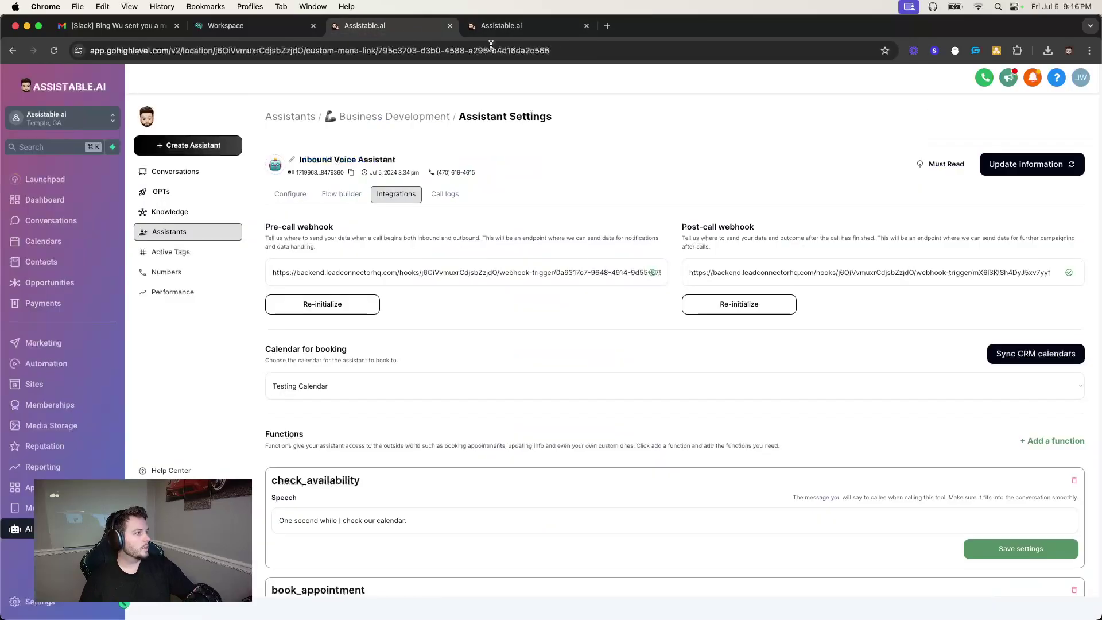
{"action": "left_click", "coordinate": [1043, 267]}
{"action": "double_click", "coordinate": [976, 273]}
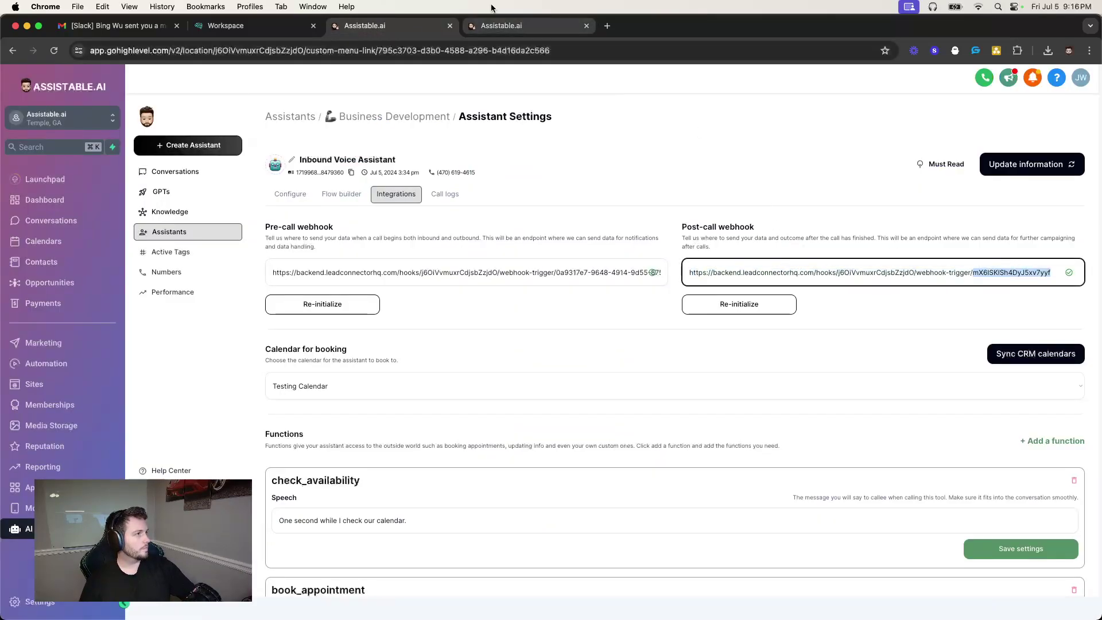
{"action": "left_click", "coordinate": [497, 25]}
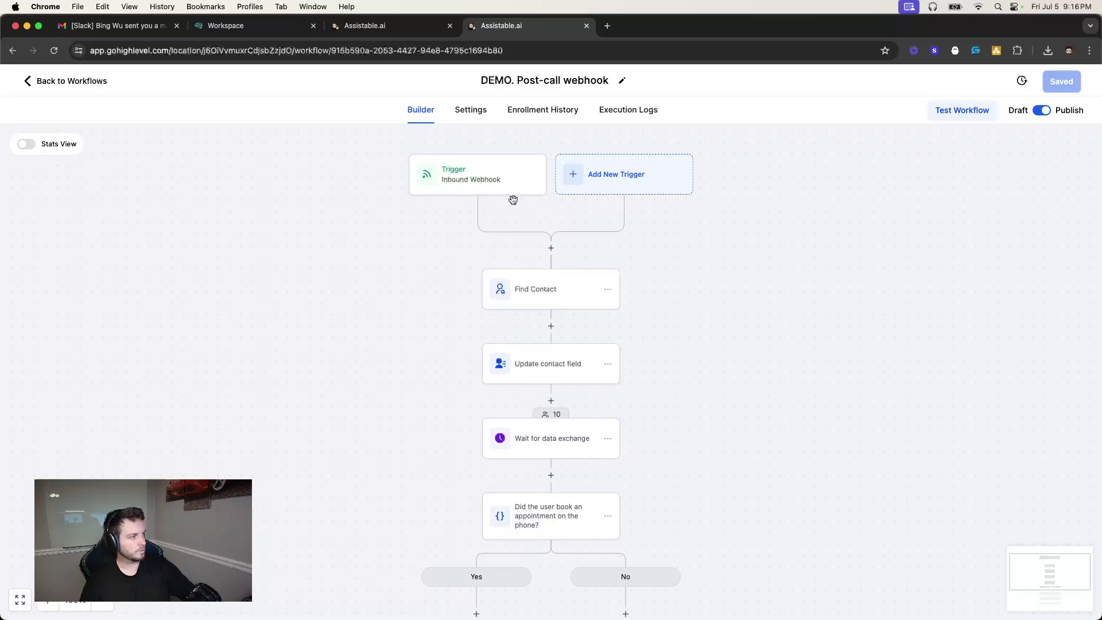
{"action": "left_click", "coordinate": [523, 293]}
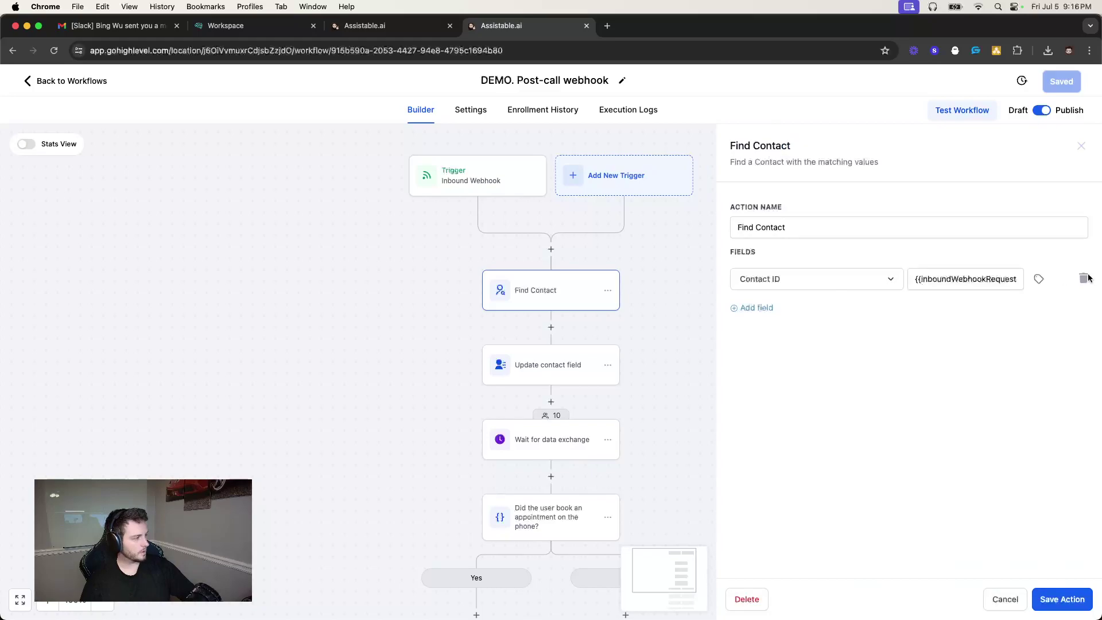
{"action": "left_click", "coordinate": [1080, 146]}
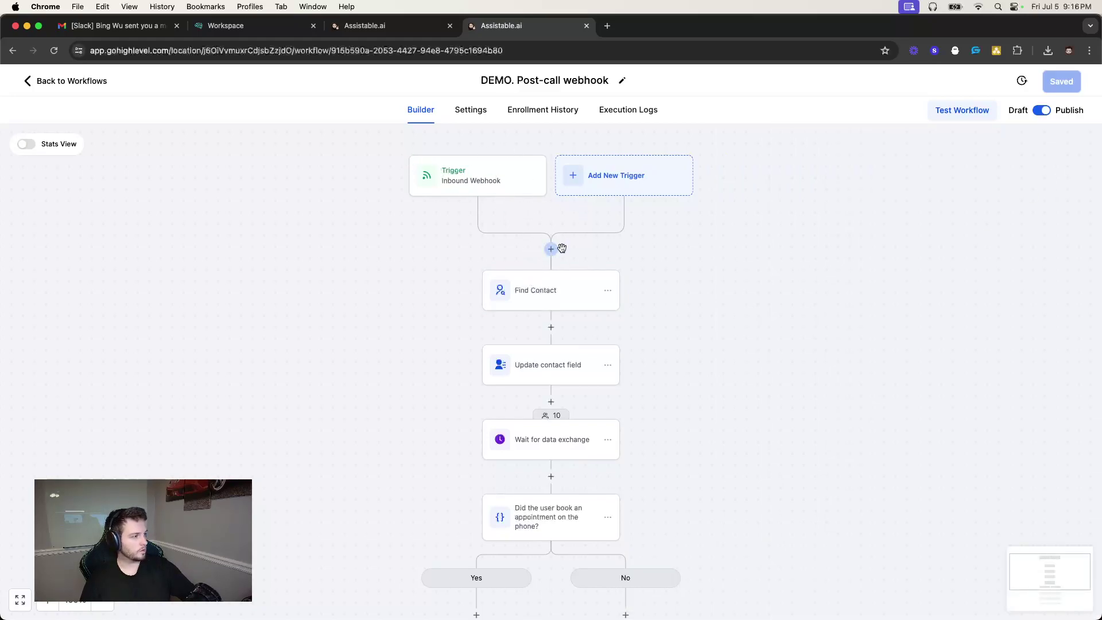
{"action": "scroll", "coordinate": [560, 247], "scroll_direction": "down", "scroll_amount": 1}
{"action": "left_click", "coordinate": [535, 352]}
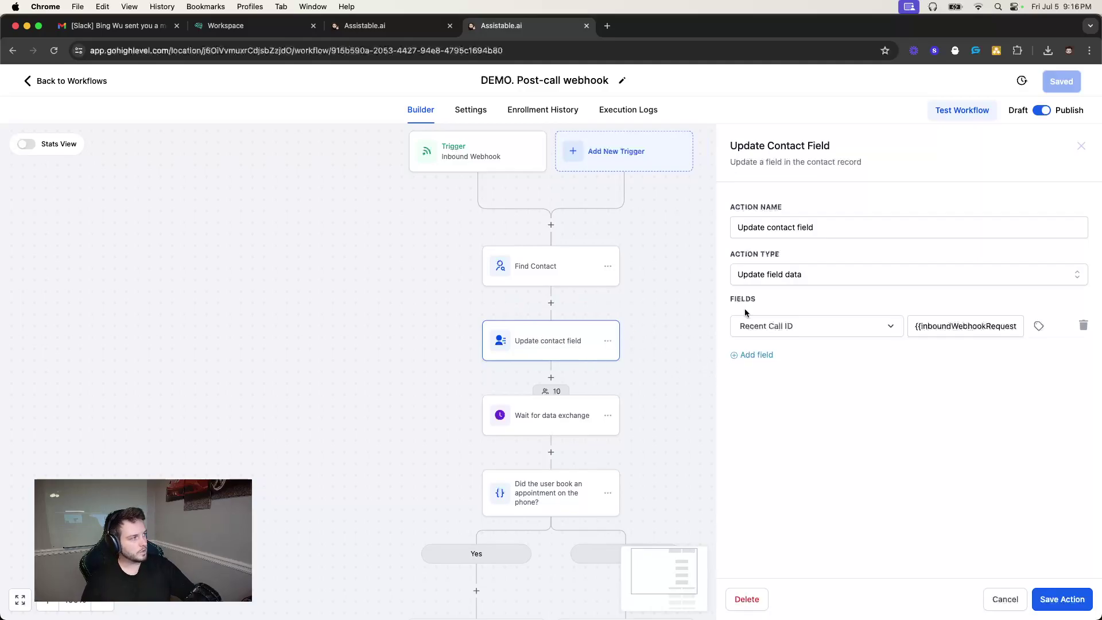
{"action": "left_click", "coordinate": [1084, 146]}
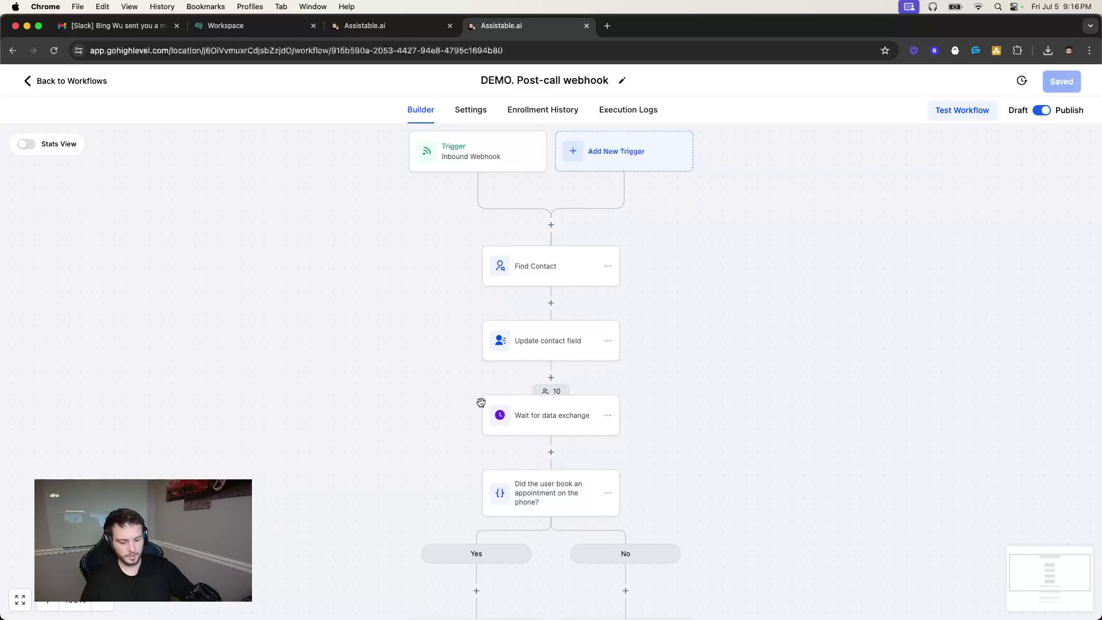
{"action": "scroll", "coordinate": [512, 391], "scroll_direction": "down", "scroll_amount": 1}
{"action": "scroll", "coordinate": [512, 391], "scroll_direction": "down", "scroll_amount": 3}
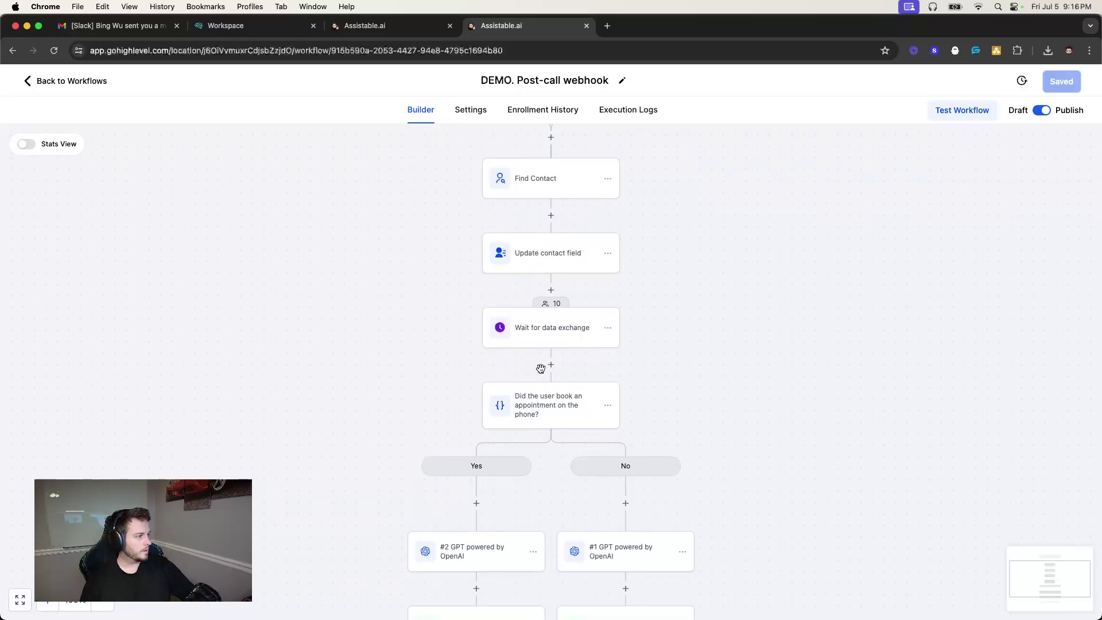
{"action": "left_click", "coordinate": [533, 338]}
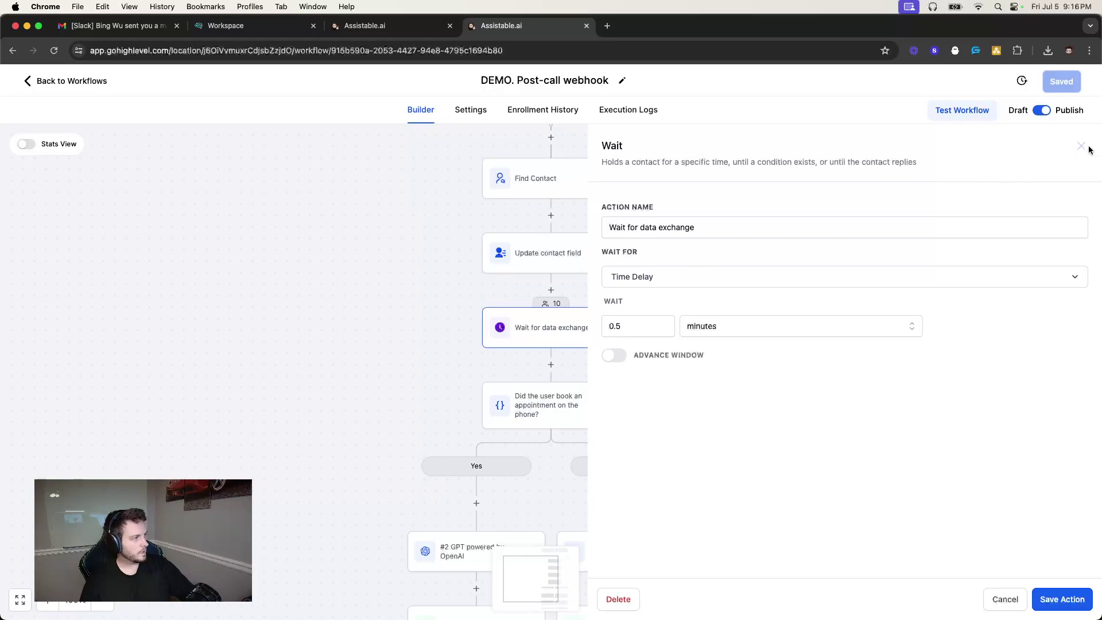
{"action": "scroll", "coordinate": [482, 204], "scroll_direction": "up", "scroll_amount": 6}
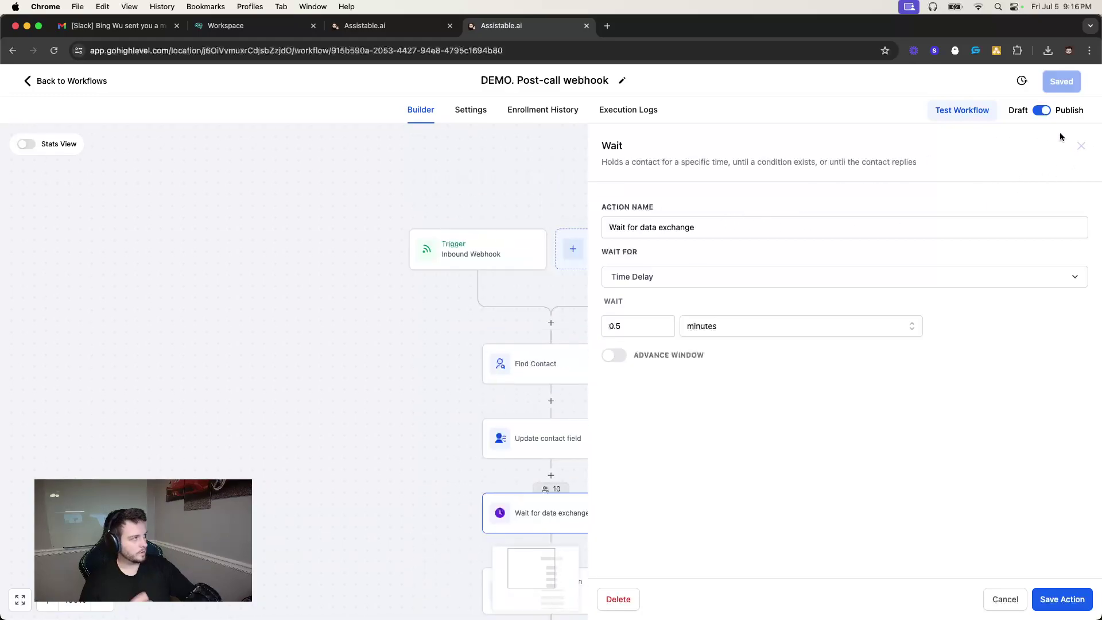
{"action": "left_click", "coordinate": [1079, 145]}
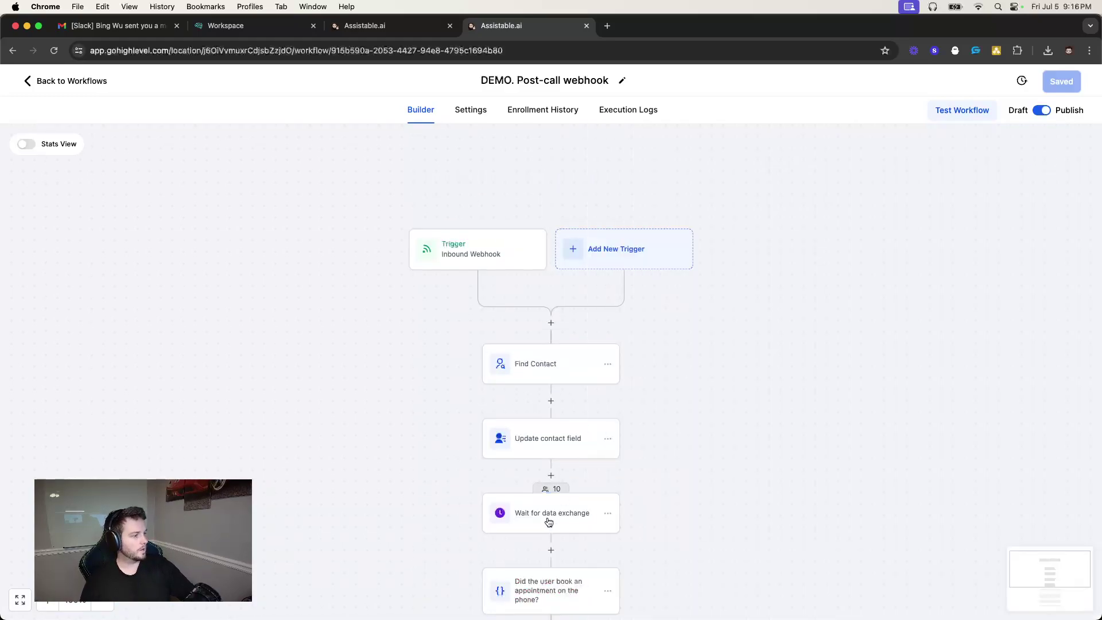
{"action": "scroll", "coordinate": [546, 519], "scroll_direction": "down", "scroll_amount": 2}
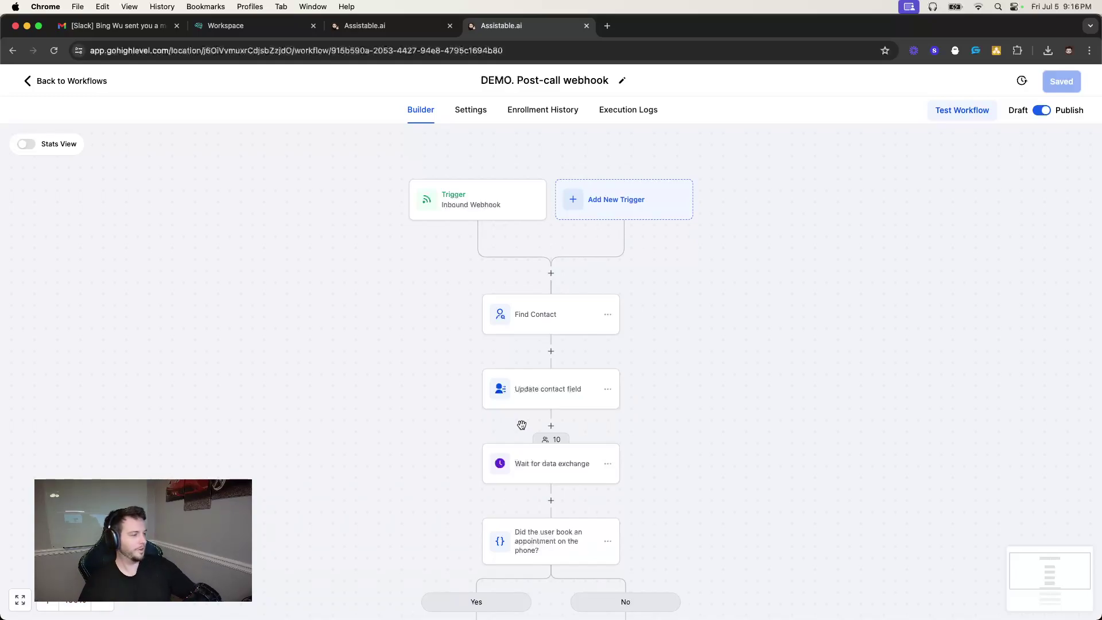
{"action": "scroll", "coordinate": [523, 422], "scroll_direction": "down", "scroll_amount": 1}
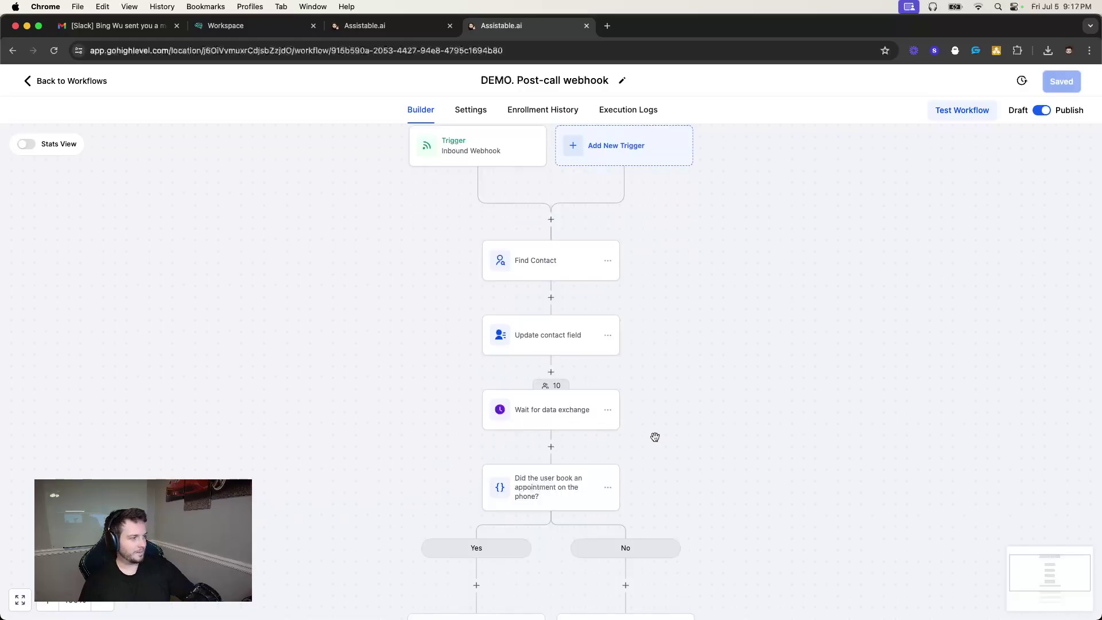
{"action": "scroll", "coordinate": [562, 408], "scroll_direction": "down", "scroll_amount": 1}
{"action": "scroll", "coordinate": [551, 396], "scroll_direction": "up", "scroll_amount": 2}
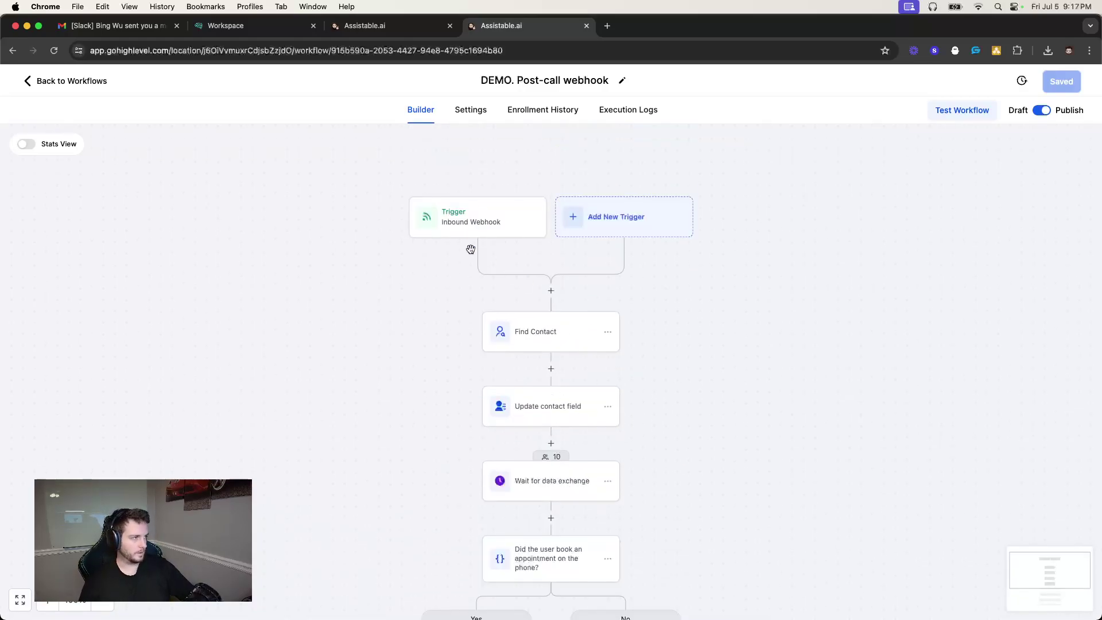
{"action": "scroll", "coordinate": [543, 347], "scroll_direction": "down", "scroll_amount": 2}
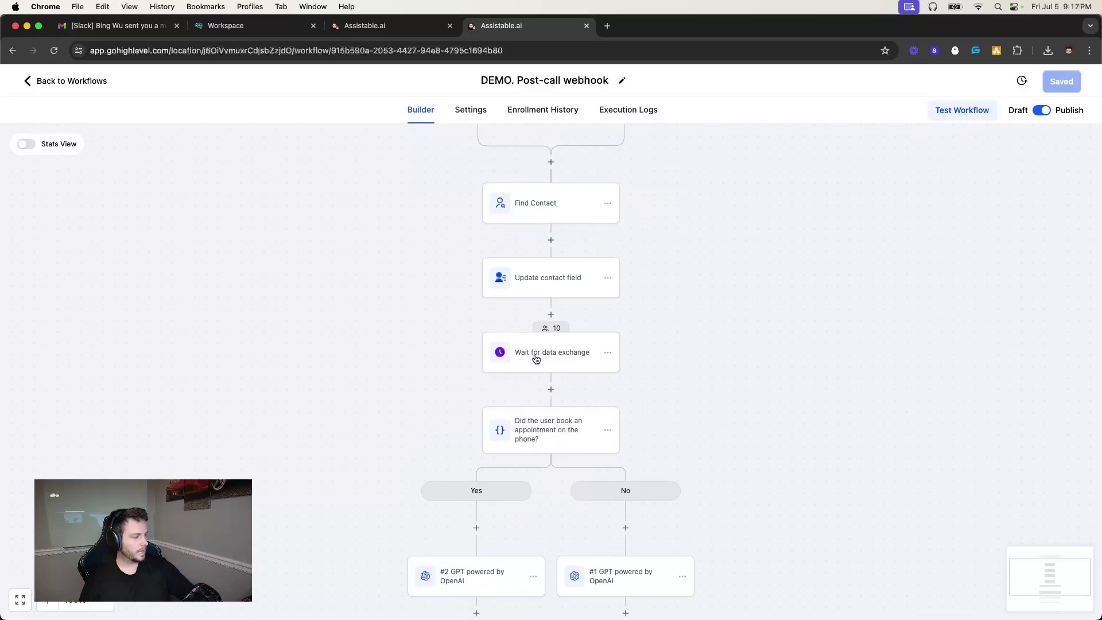
{"action": "scroll", "coordinate": [535, 441], "scroll_direction": "down", "scroll_amount": 2}
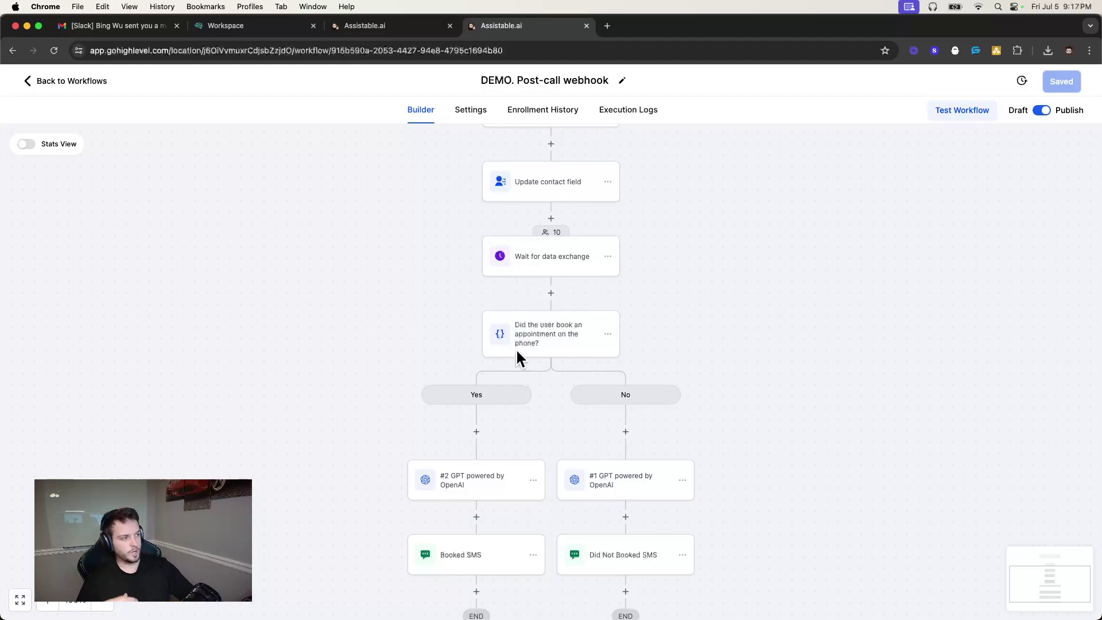
{"action": "left_click", "coordinate": [551, 345]}
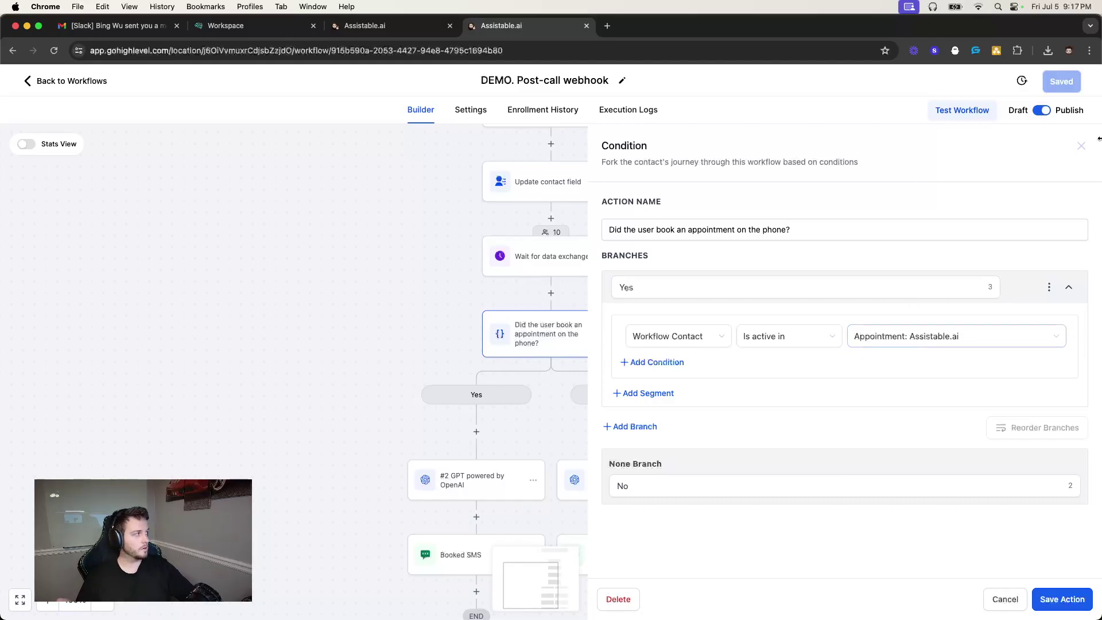
{"action": "left_click", "coordinate": [1081, 146]}
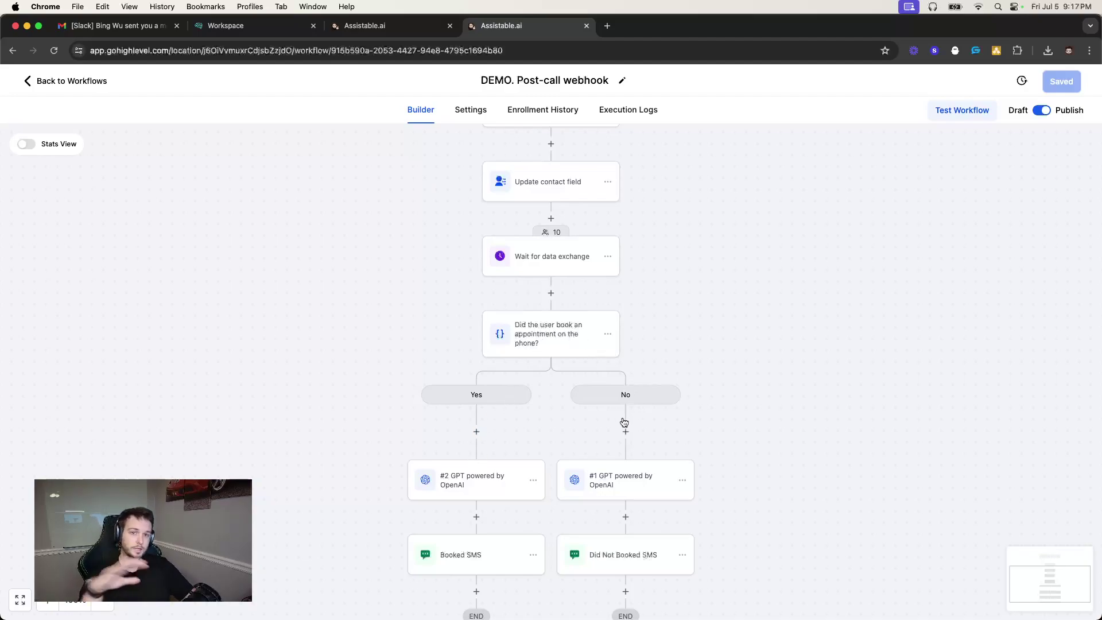
Start adding a step under the Yes branch and search actions for 'open'
{"action": "scroll", "coordinate": [616, 447], "scroll_direction": "down", "scroll_amount": 2}
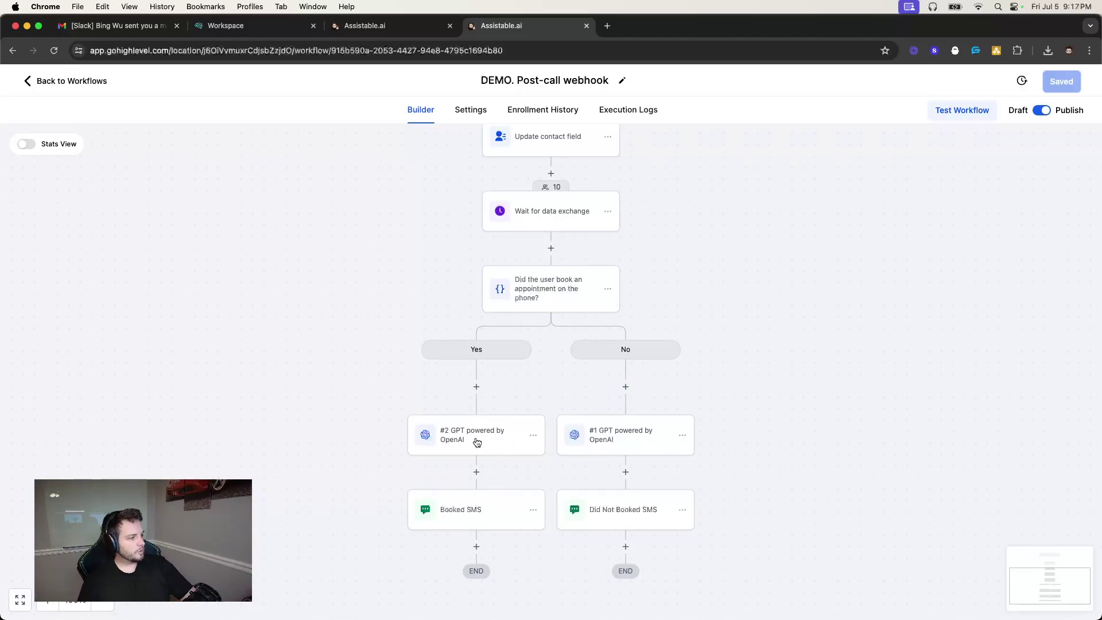
{"action": "left_click", "coordinate": [476, 388]}
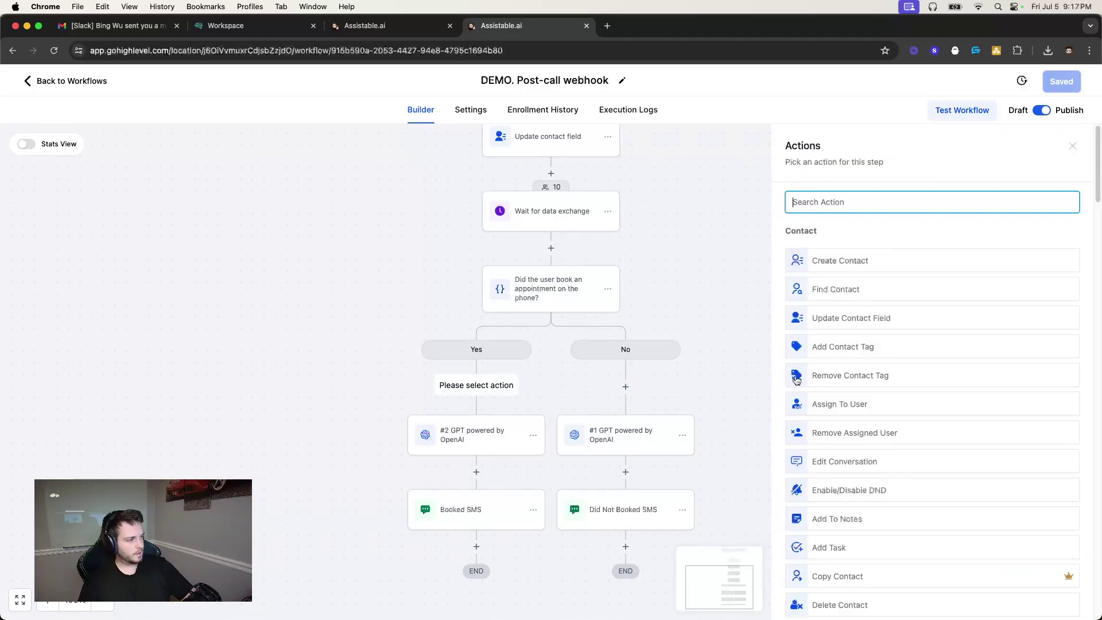
{"action": "scroll", "coordinate": [758, 359], "scroll_direction": "down", "scroll_amount": 15}
{"action": "scroll", "coordinate": [841, 343], "scroll_direction": "up", "scroll_amount": 20}
{"action": "scroll", "coordinate": [861, 349], "scroll_direction": "down", "scroll_amount": 3}
{"action": "scroll", "coordinate": [836, 379], "scroll_direction": "up", "scroll_amount": 15}
{"action": "type", "text": "open"}
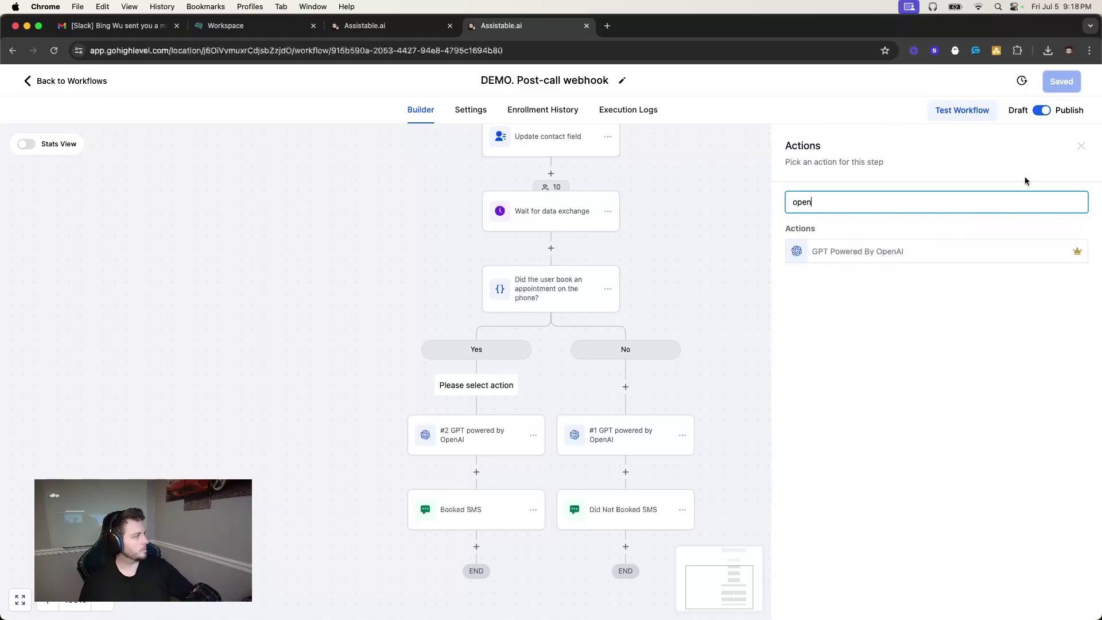
Abandon the new step and open the #2 GPT powered by OpenAI step's settings
{"action": "left_click", "coordinate": [1082, 146]}
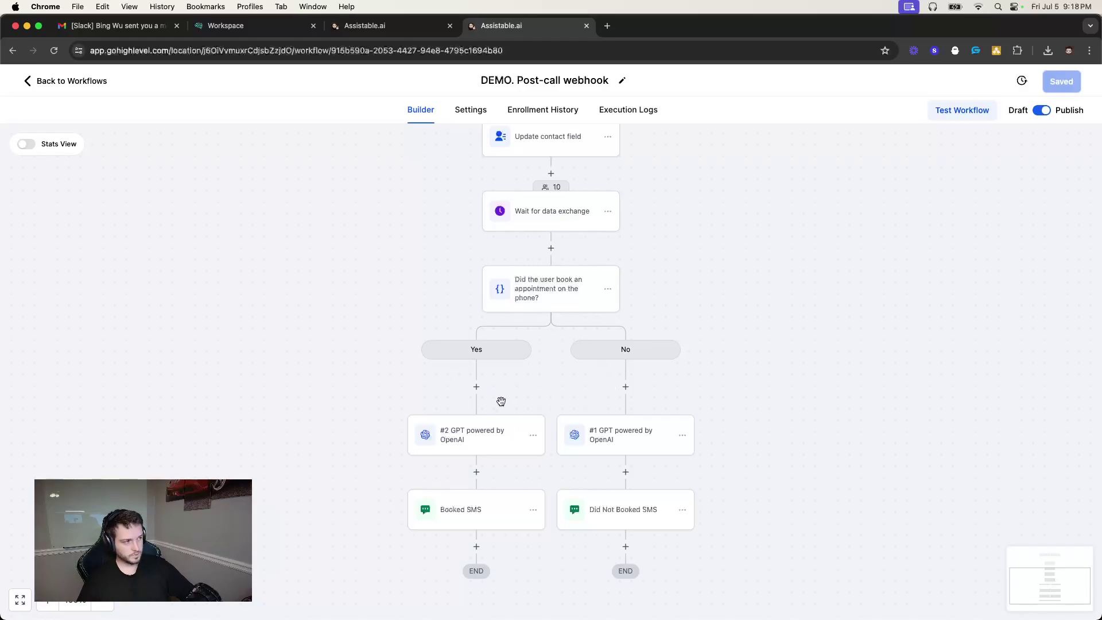
{"action": "left_click", "coordinate": [474, 433]}
{"action": "scroll", "coordinate": [1070, 401], "scroll_direction": "down", "scroll_amount": 2}
Delete the duplicate final {{inboundWebhookRequest.full_transcript}} line from the #2 GPT prompt and save
{"action": "left_click_drag", "start_coordinate": [1085, 444], "coordinate": [1085, 607]}
{"action": "scroll", "coordinate": [950, 483], "scroll_direction": "down", "scroll_amount": 3}
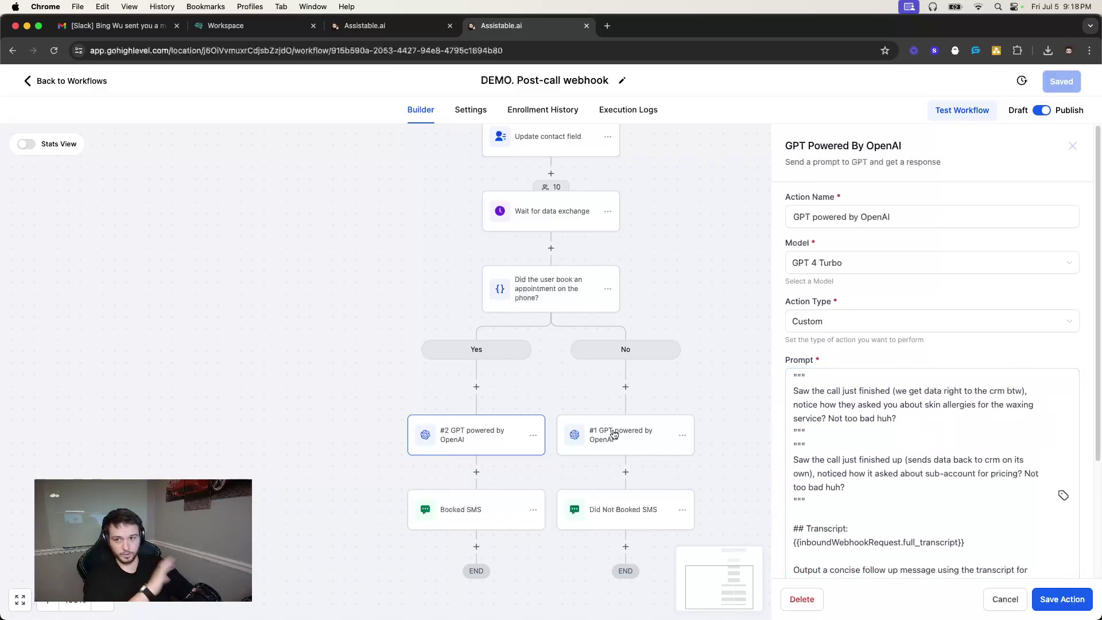
{"action": "scroll", "coordinate": [846, 429], "scroll_direction": "down", "scroll_amount": 3}
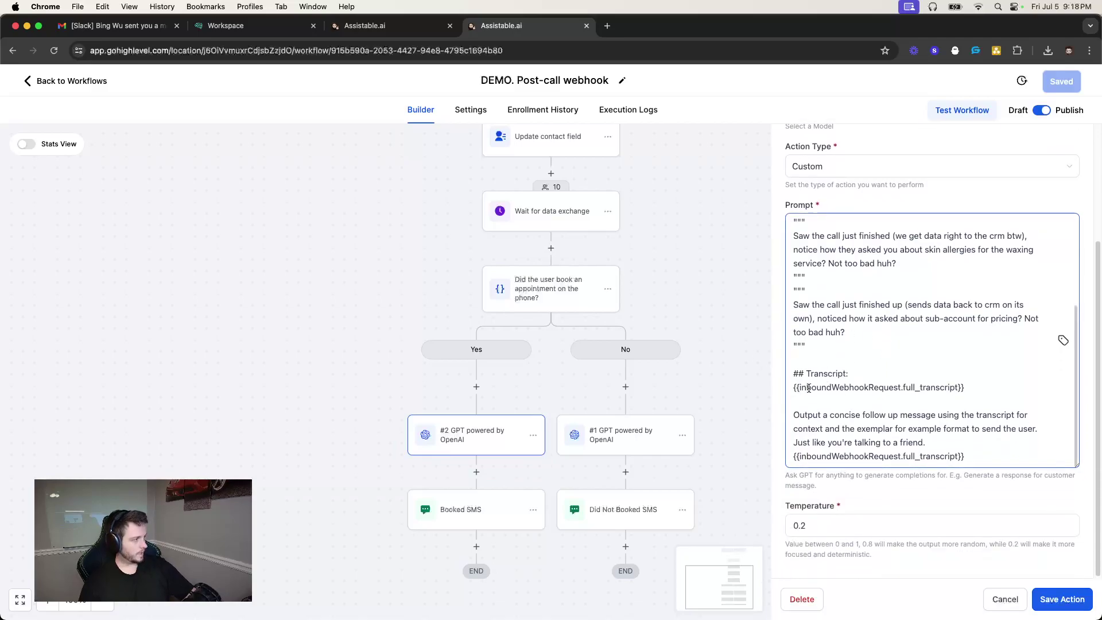
{"action": "left_click_drag", "start_coordinate": [793, 388], "coordinate": [968, 396]}
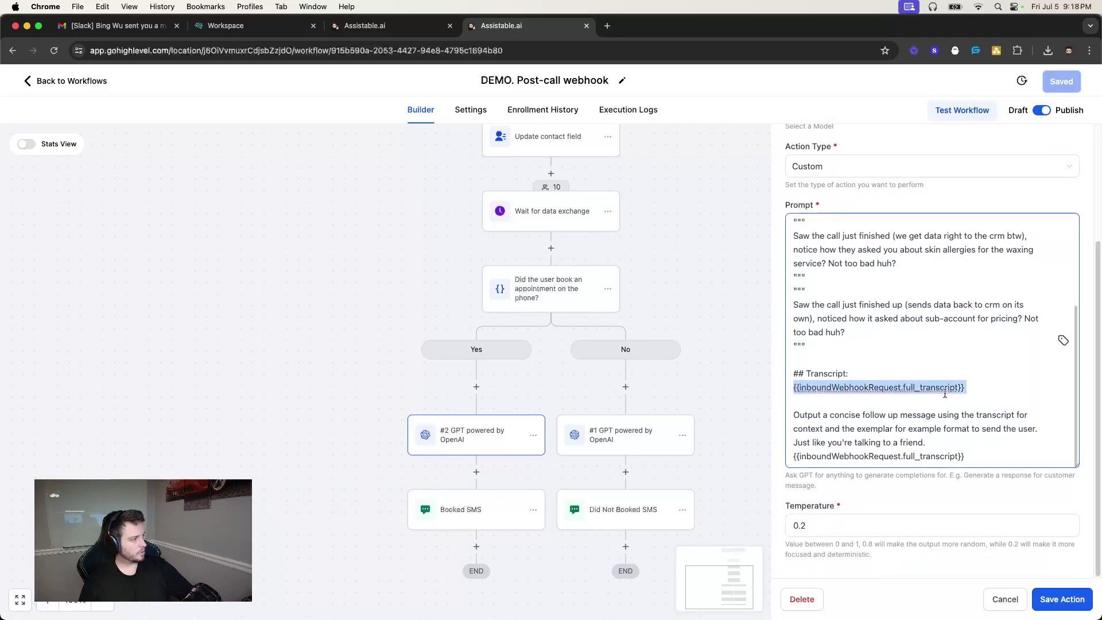
{"action": "left_click", "coordinate": [944, 386]}
{"action": "triple_click", "coordinate": [944, 387]}
{"action": "left_click_drag", "start_coordinate": [977, 459], "coordinate": [931, 442]}
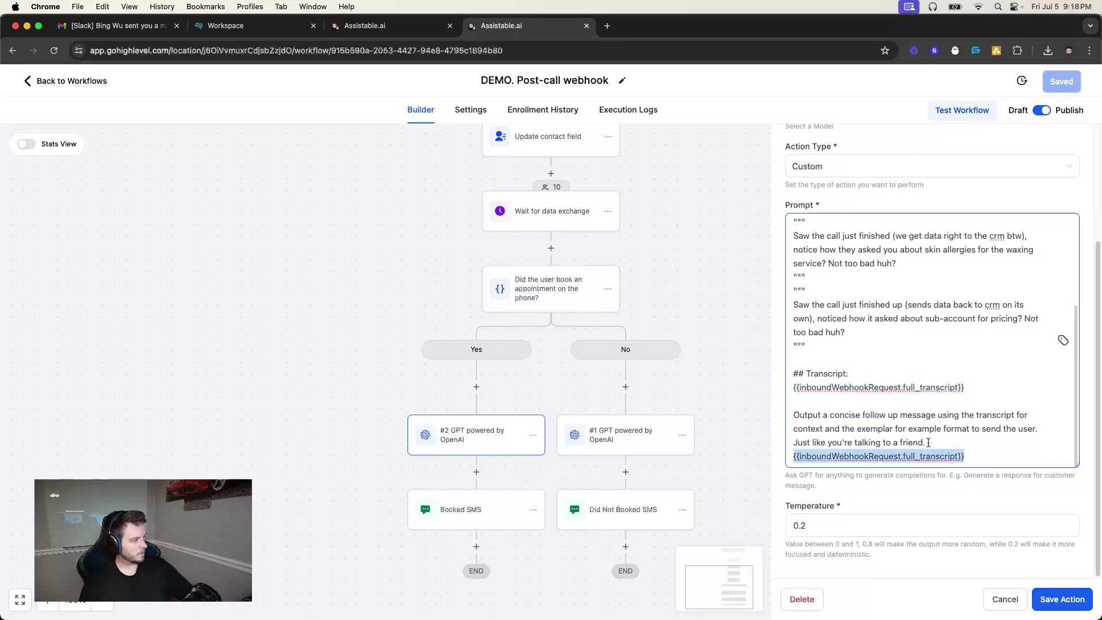
{"action": "key", "text": "BackSpace"}
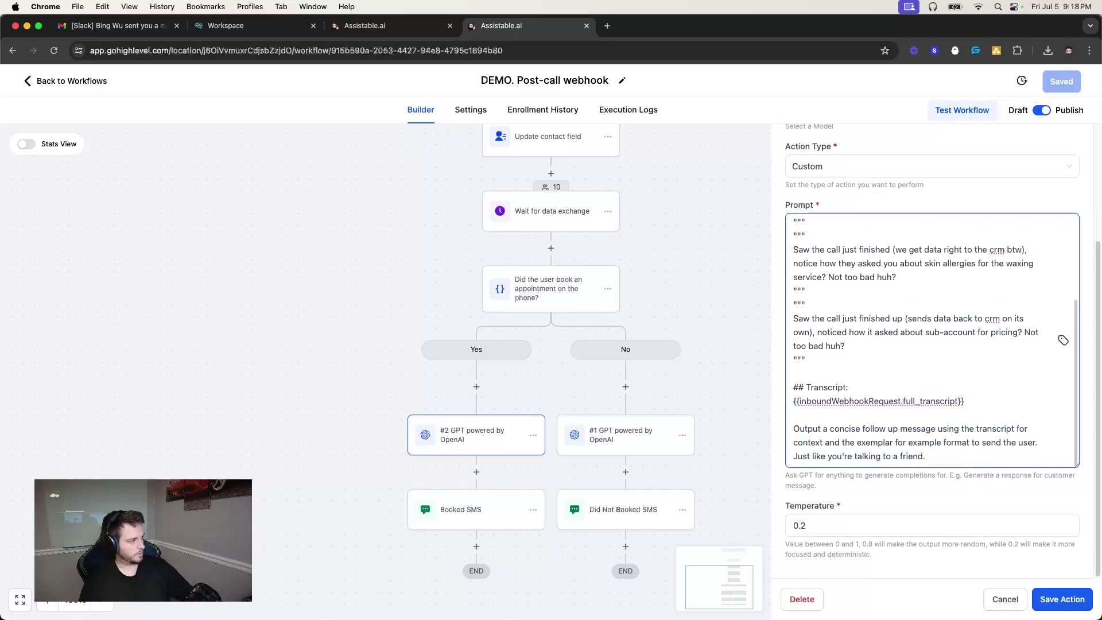
{"action": "left_click", "coordinate": [1062, 598]}
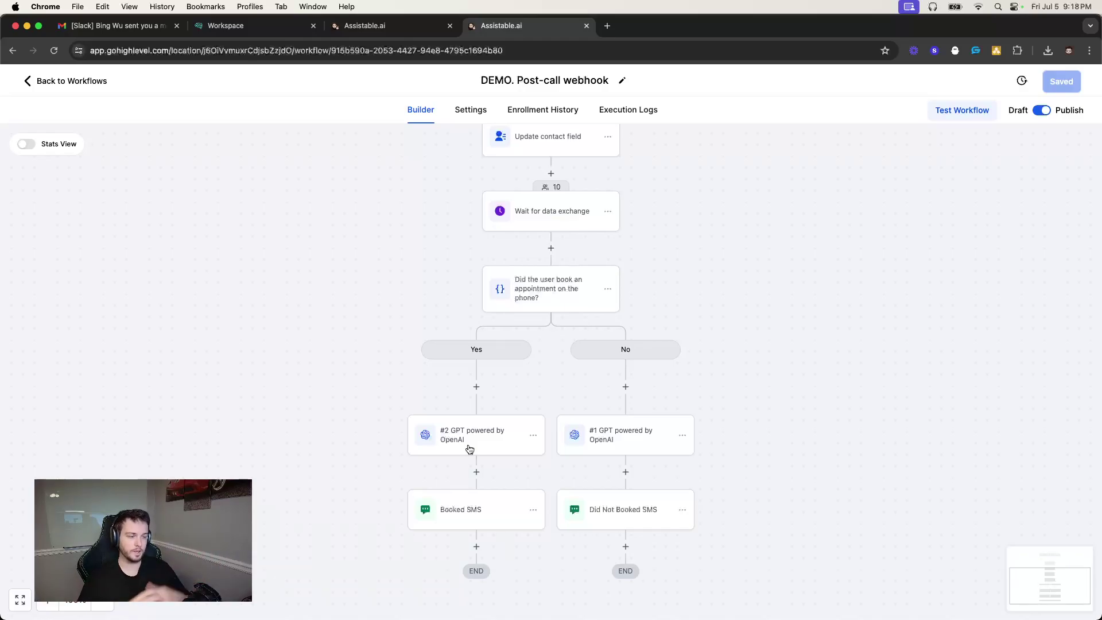
{"action": "left_click", "coordinate": [517, 436]}
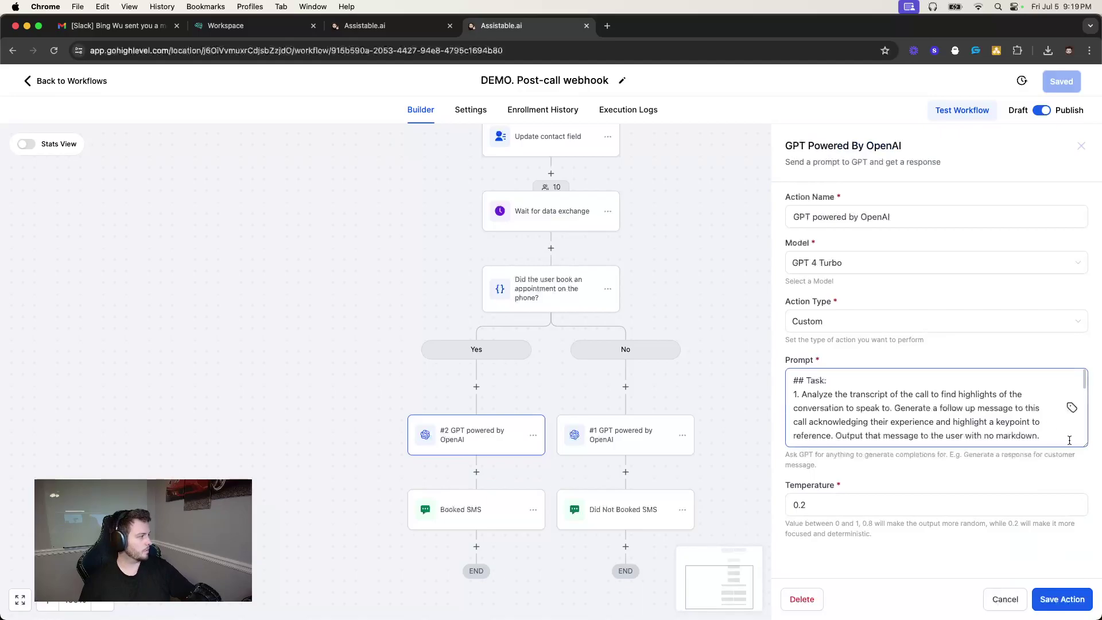
{"action": "left_click_drag", "start_coordinate": [1092, 450], "coordinate": [1082, 602]}
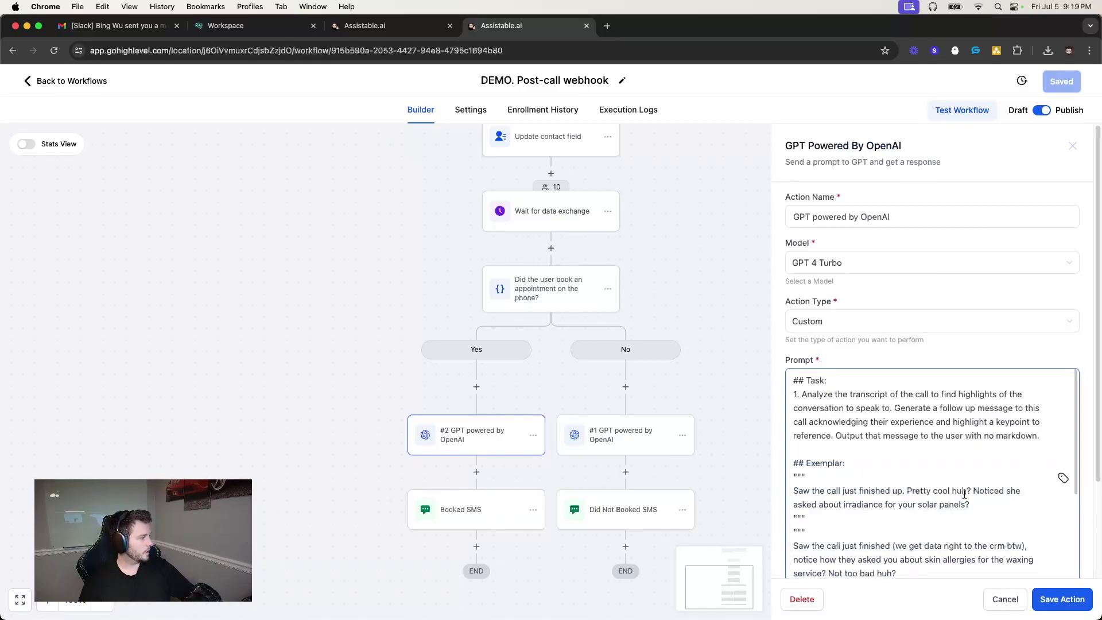
{"action": "scroll", "coordinate": [967, 461], "scroll_direction": "down", "scroll_amount": 5}
{"action": "scroll", "coordinate": [968, 461], "scroll_direction": "up", "scroll_amount": 5}
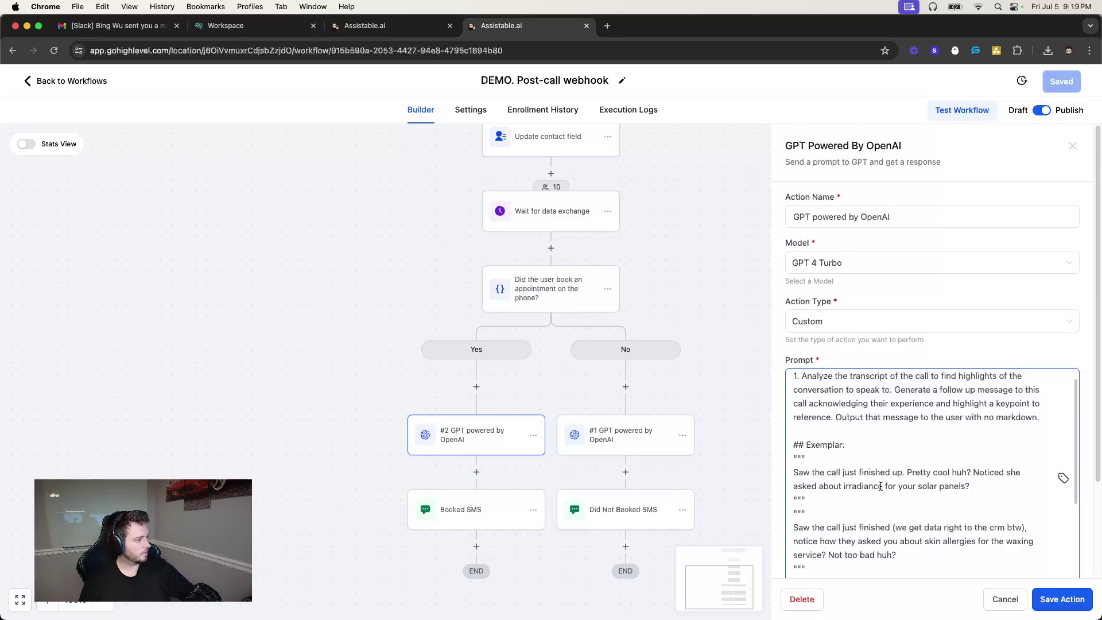
{"action": "scroll", "coordinate": [884, 485], "scroll_direction": "down", "scroll_amount": 4}
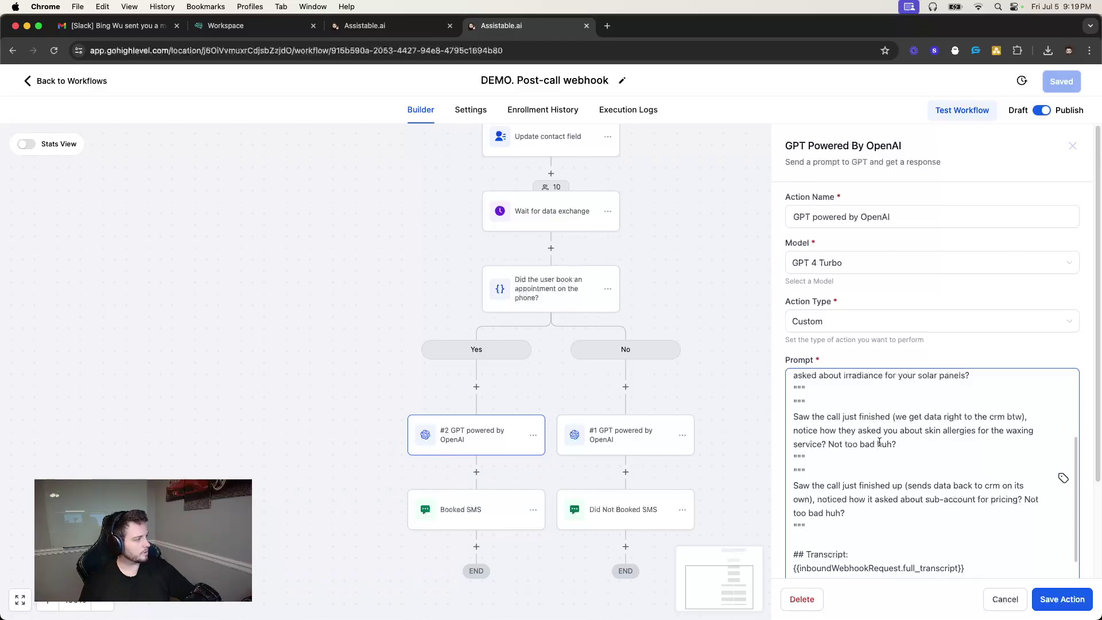
{"action": "scroll", "coordinate": [879, 443], "scroll_direction": "up", "scroll_amount": 4}
{"action": "scroll", "coordinate": [878, 448], "scroll_direction": "down", "scroll_amount": 6}
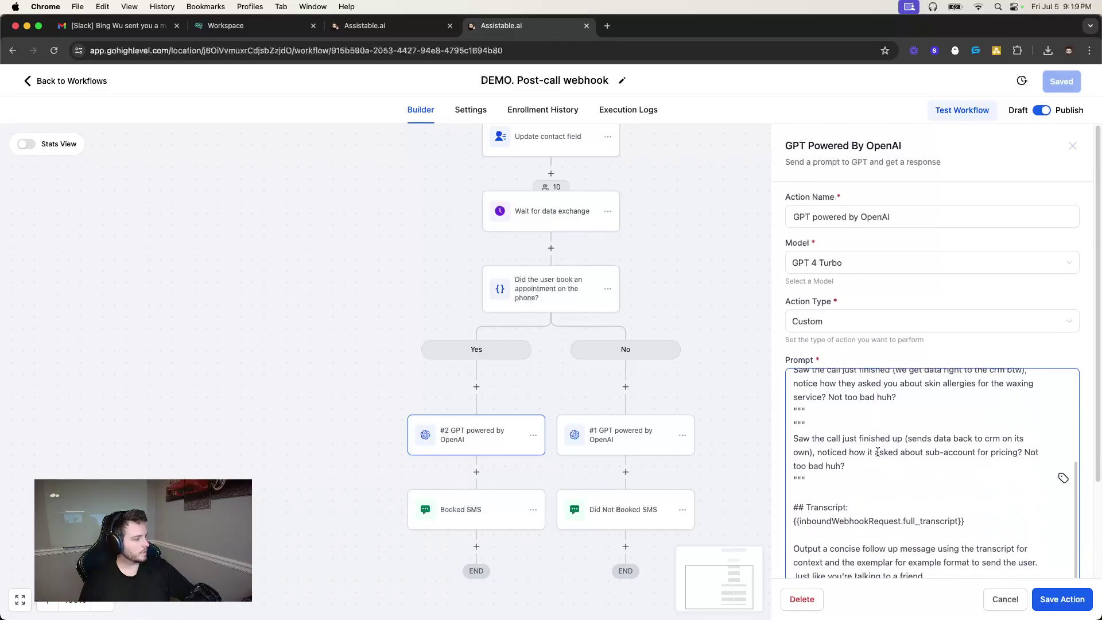
{"action": "scroll", "coordinate": [877, 451], "scroll_direction": "down", "scroll_amount": 3}
{"action": "scroll", "coordinate": [976, 344], "scroll_direction": "up", "scroll_amount": 3}
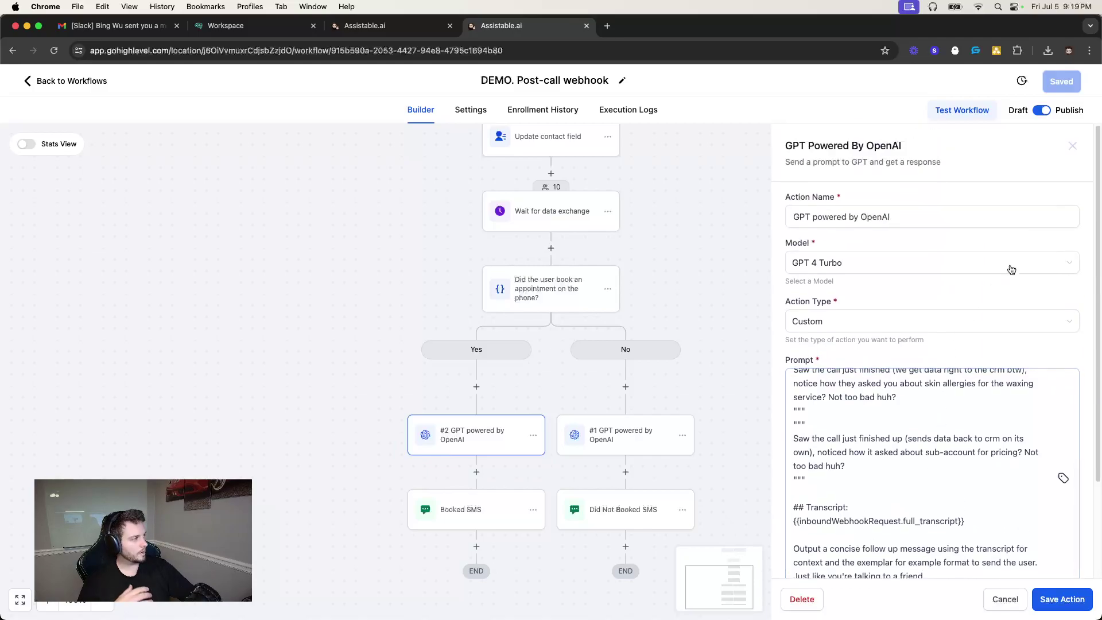
{"action": "left_click", "coordinate": [1072, 146]}
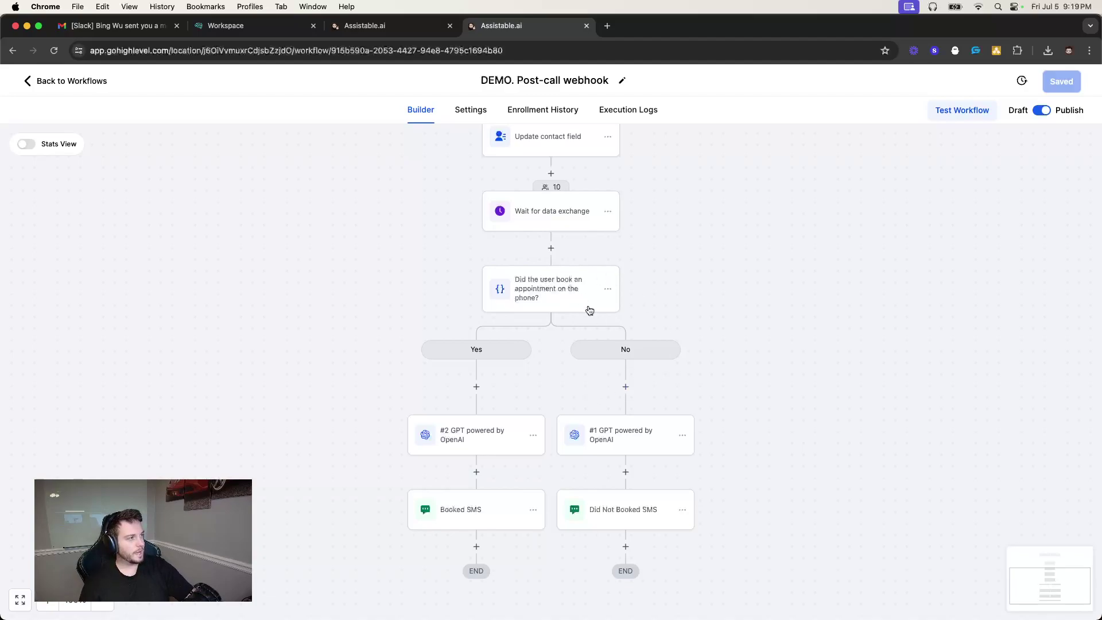
{"action": "scroll", "coordinate": [571, 290], "scroll_direction": "down", "scroll_amount": 3}
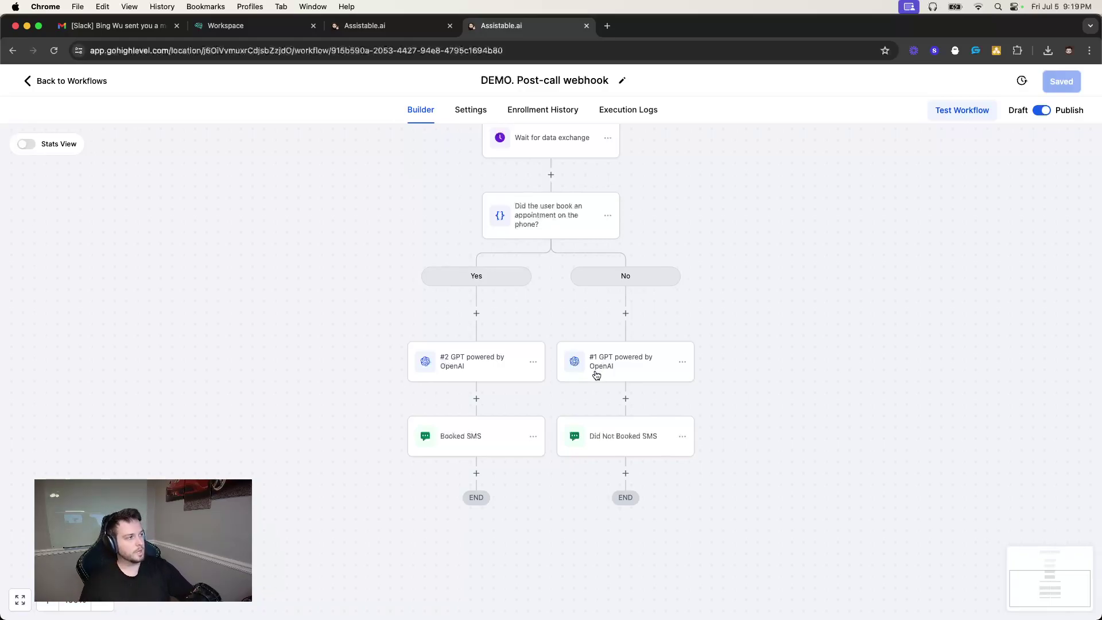
{"action": "left_click", "coordinate": [597, 372]}
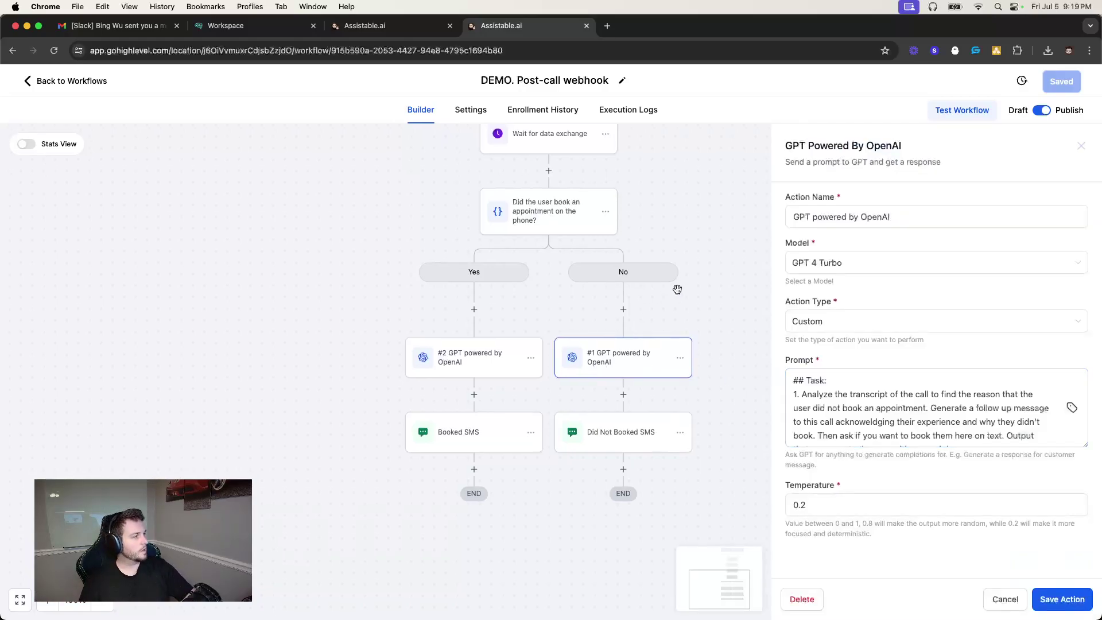
{"action": "left_click", "coordinate": [988, 428]}
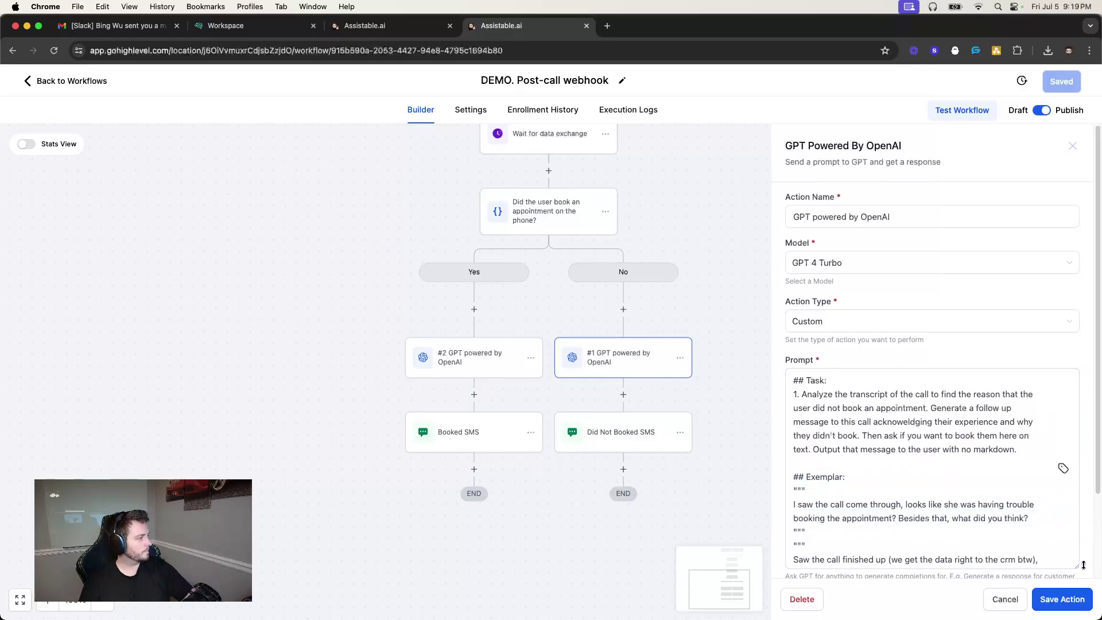
{"action": "scroll", "coordinate": [988, 476], "scroll_direction": "down", "scroll_amount": 1}
{"action": "scroll", "coordinate": [947, 459], "scroll_direction": "up", "scroll_amount": 1}
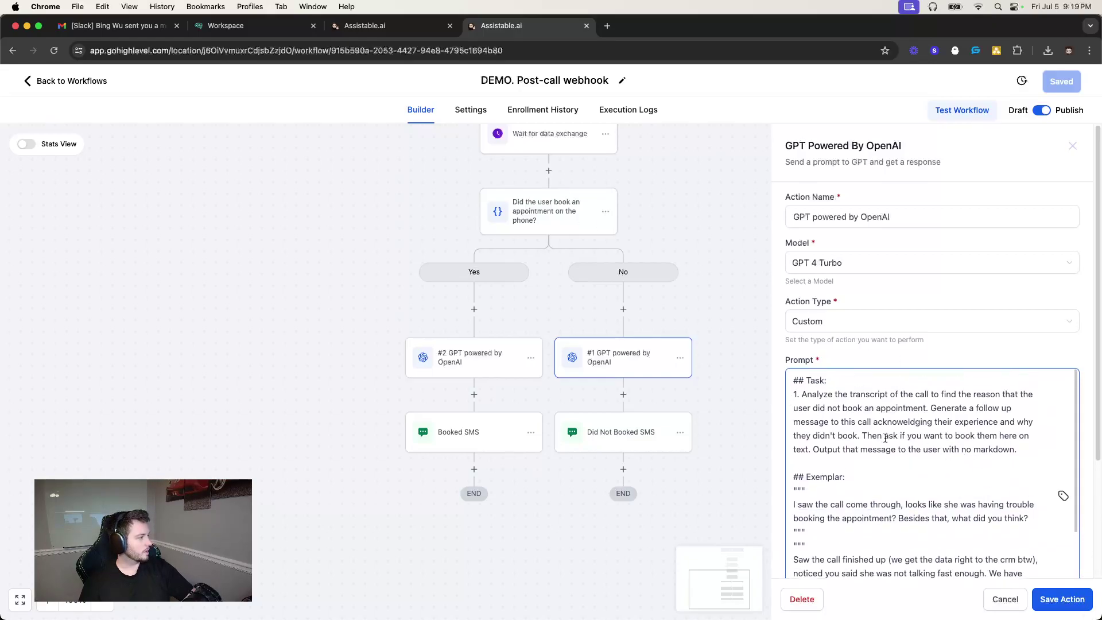
{"action": "scroll", "coordinate": [924, 423], "scroll_direction": "down", "scroll_amount": 3}
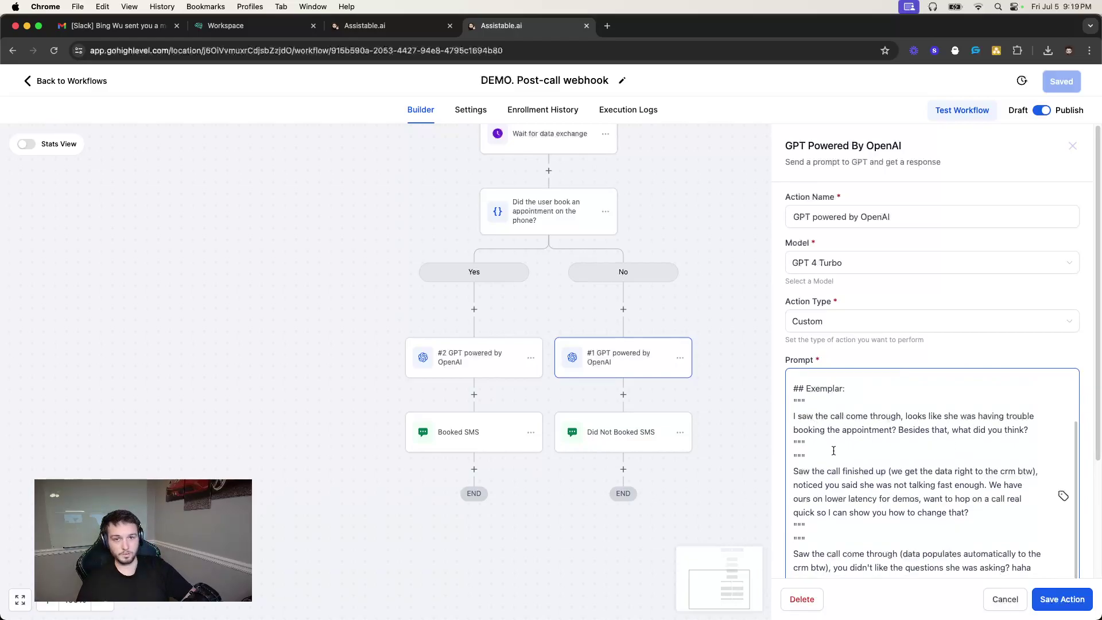
{"action": "scroll", "coordinate": [809, 466], "scroll_direction": "down", "scroll_amount": 6}
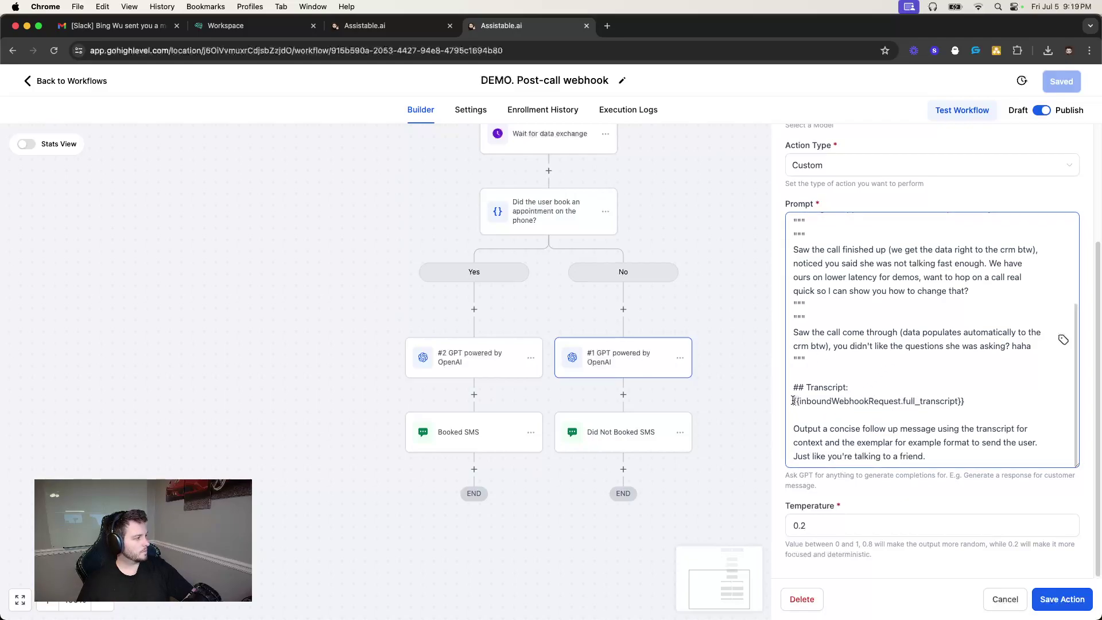
{"action": "left_click_drag", "start_coordinate": [794, 401], "coordinate": [977, 403]}
{"action": "triple_click", "coordinate": [869, 400]}
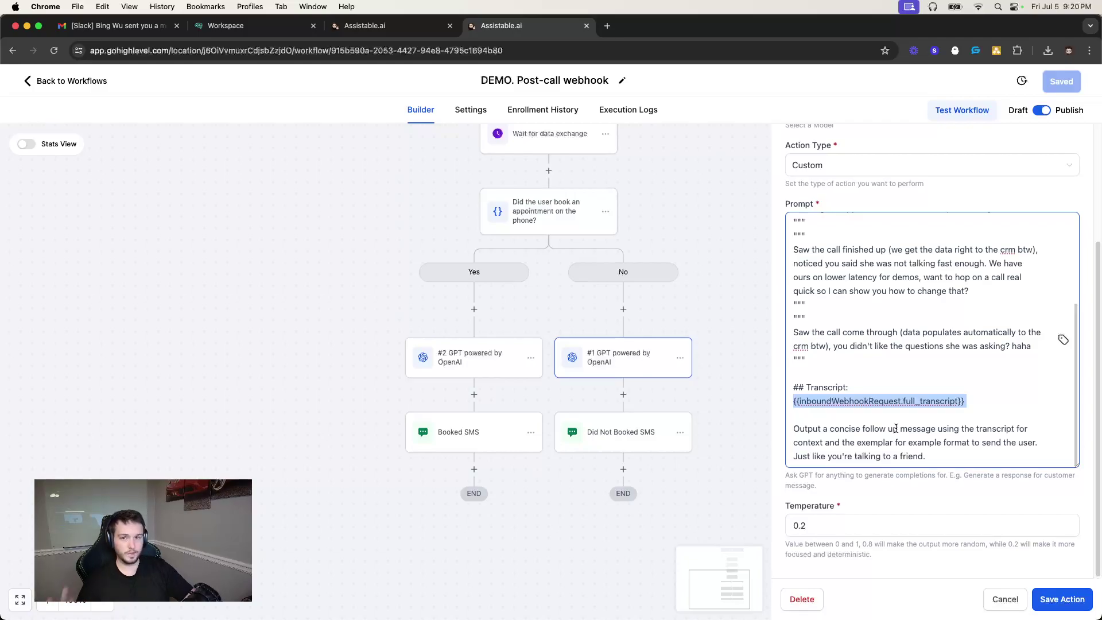
Check the {{chatgpt.N.response}} message in the Did Not Booked and Booked SMS steps, then go to the assistant settings
{"action": "left_click", "coordinate": [1004, 598]}
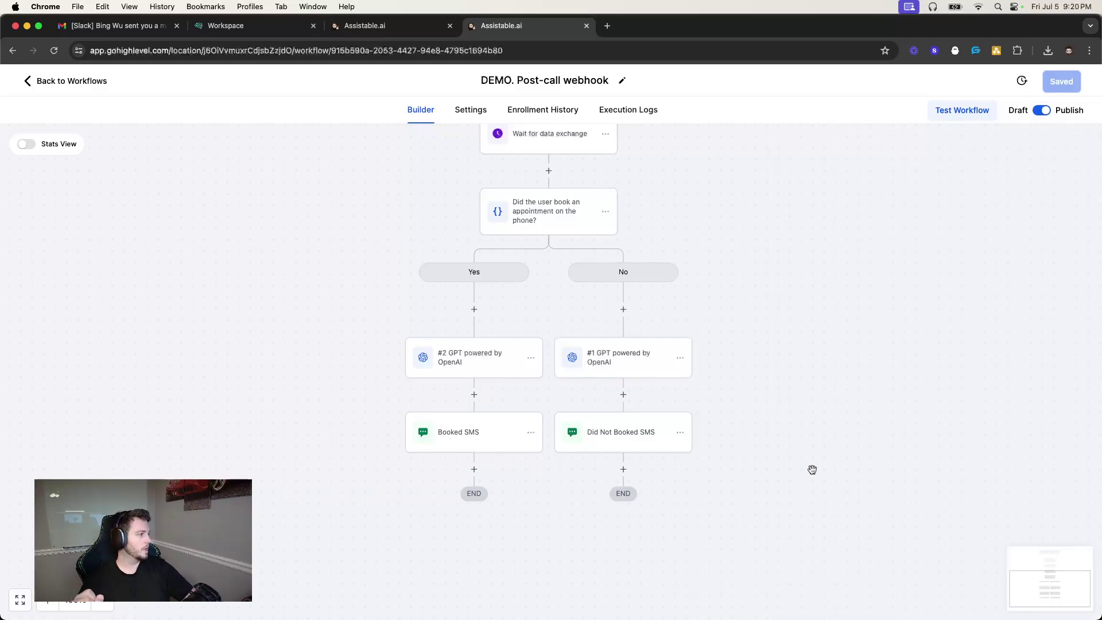
{"action": "left_click", "coordinate": [653, 439]}
{"action": "left_click_drag", "start_coordinate": [806, 373], "coordinate": [895, 374]}
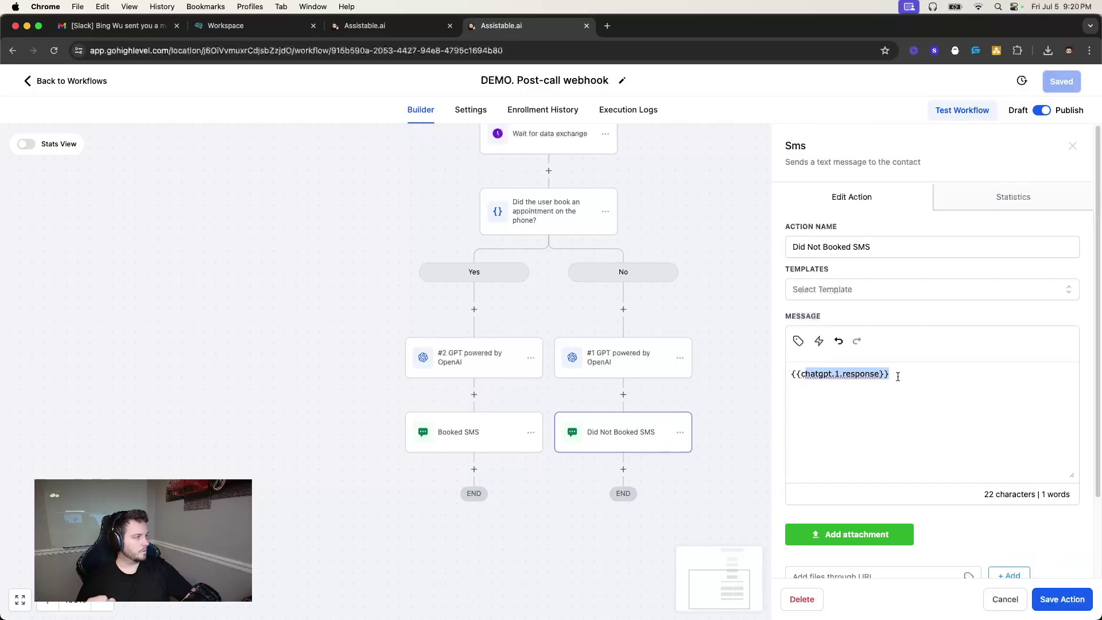
{"action": "left_click", "coordinate": [469, 443]}
{"action": "left_click_drag", "start_coordinate": [795, 375], "coordinate": [896, 374]}
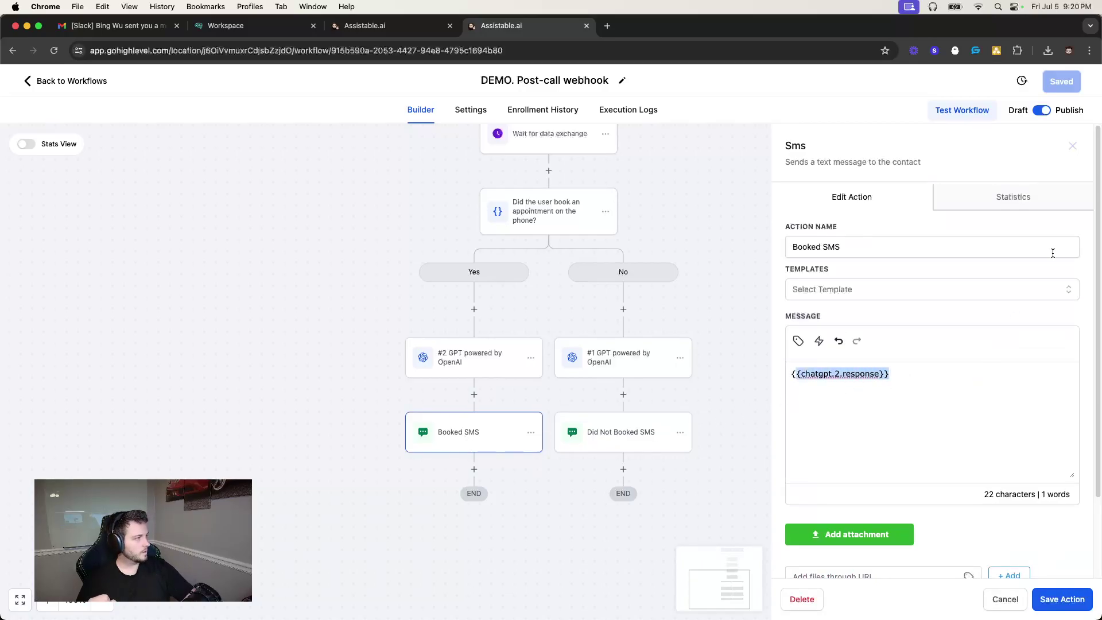
{"action": "left_click", "coordinate": [1074, 146]}
{"action": "left_click", "coordinate": [382, 25]}
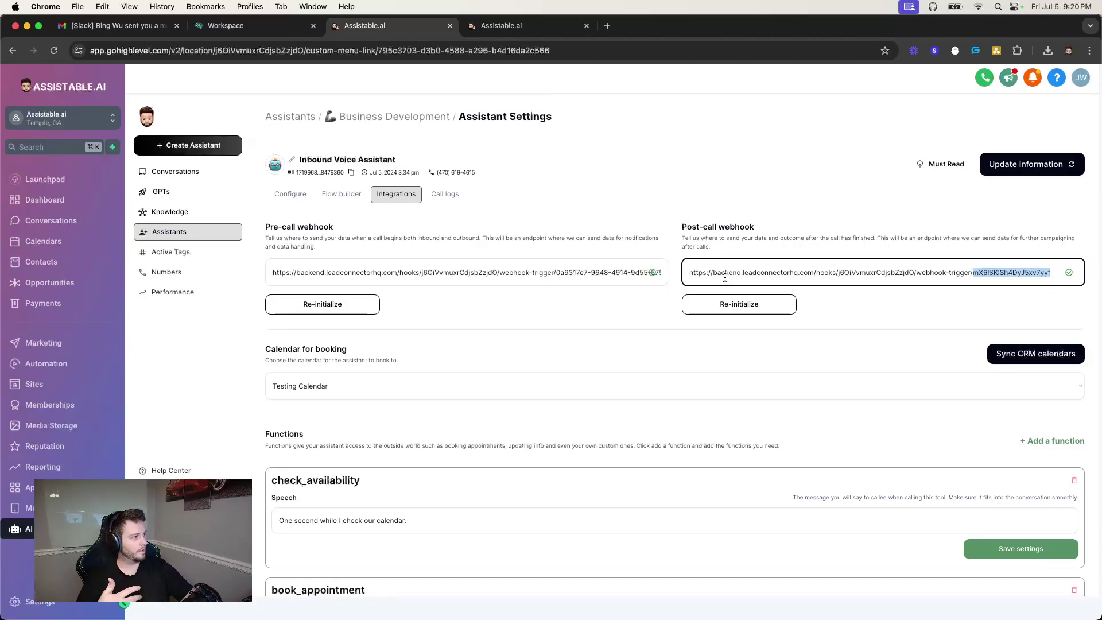
Scroll through the Post-call webhook workflow from trigger to both SMS branches
{"action": "left_click", "coordinate": [502, 25]}
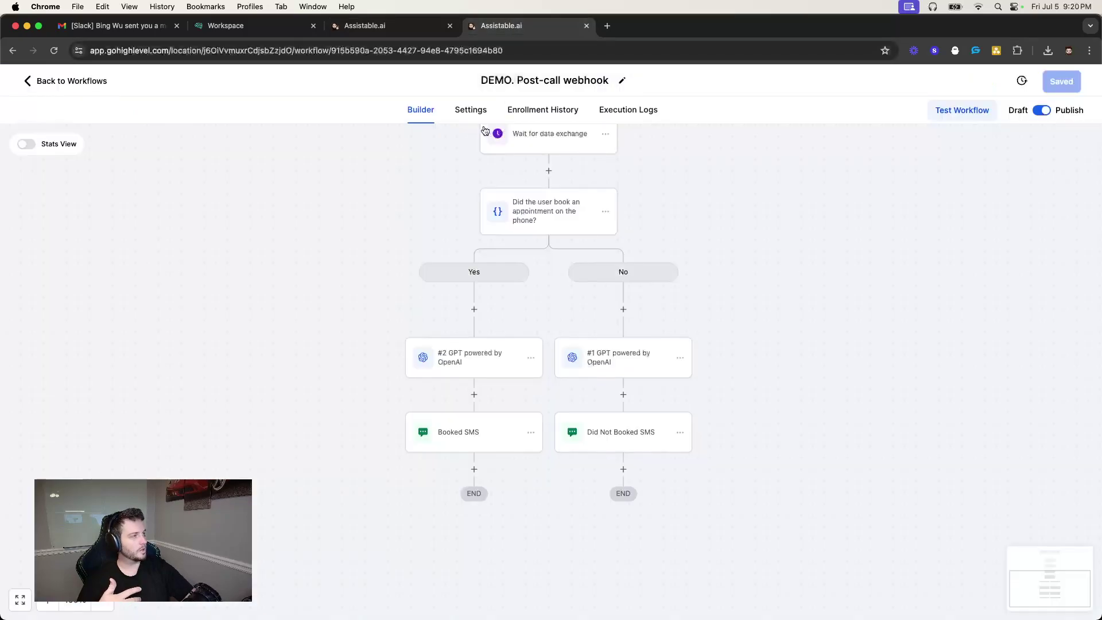
{"action": "scroll", "coordinate": [470, 151], "scroll_direction": "up", "scroll_amount": 3}
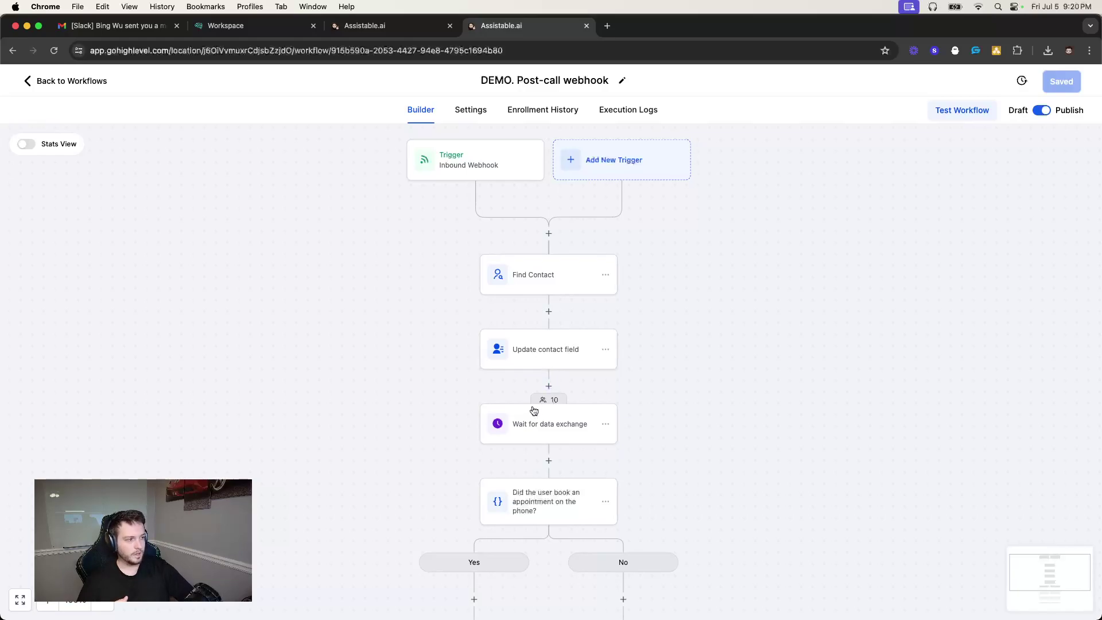
{"action": "scroll", "coordinate": [542, 390], "scroll_direction": "down", "scroll_amount": 3}
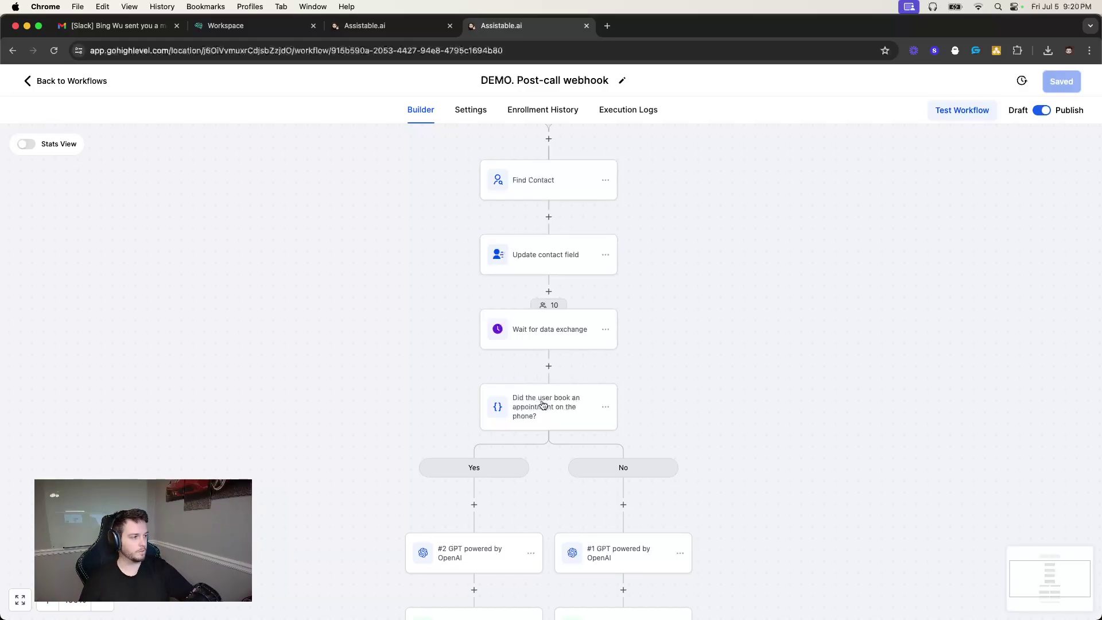
{"action": "scroll", "coordinate": [552, 392], "scroll_direction": "down", "scroll_amount": 3}
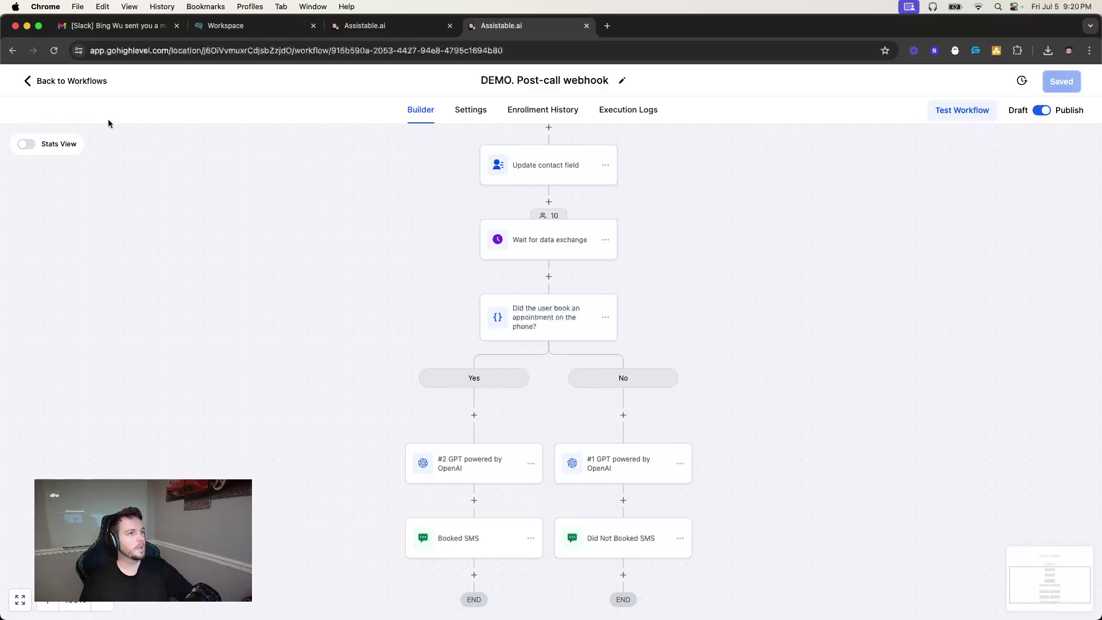
Find the test contact by phone number in Contacts and open their record
{"action": "left_click", "coordinate": [105, 89]}
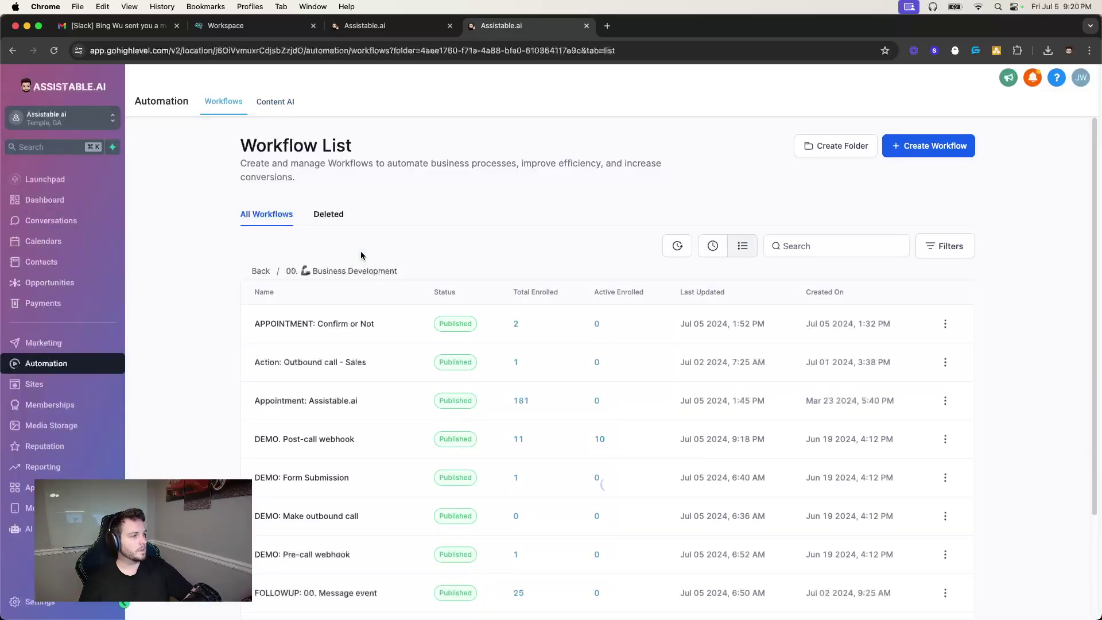
{"action": "left_click", "coordinate": [41, 262]}
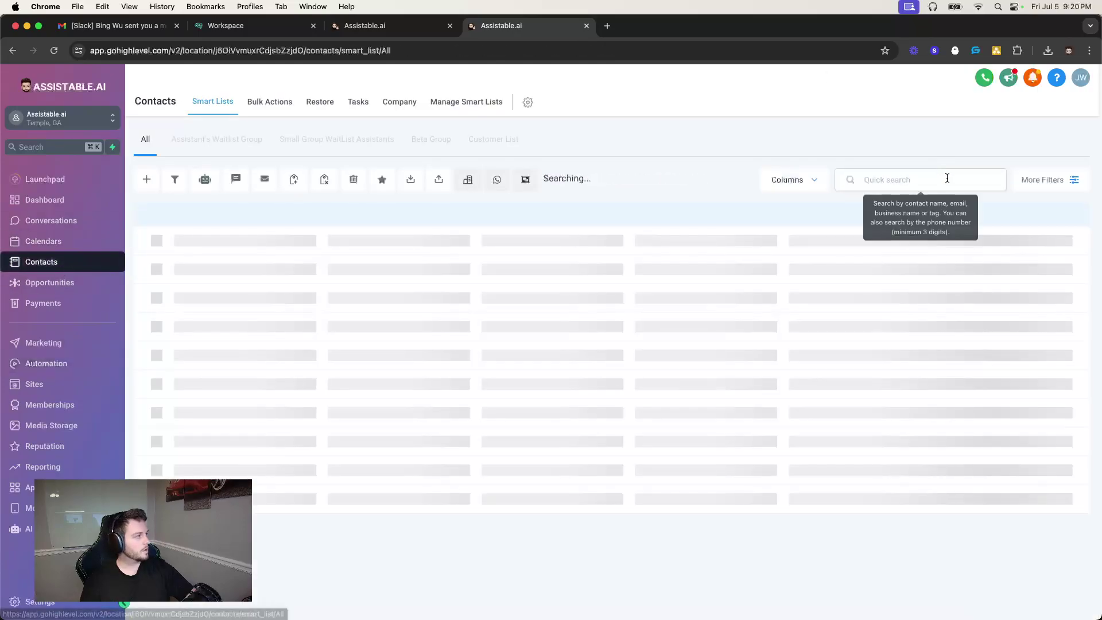
{"action": "left_click", "coordinate": [859, 179]}
{"action": "type", "text": "770"}
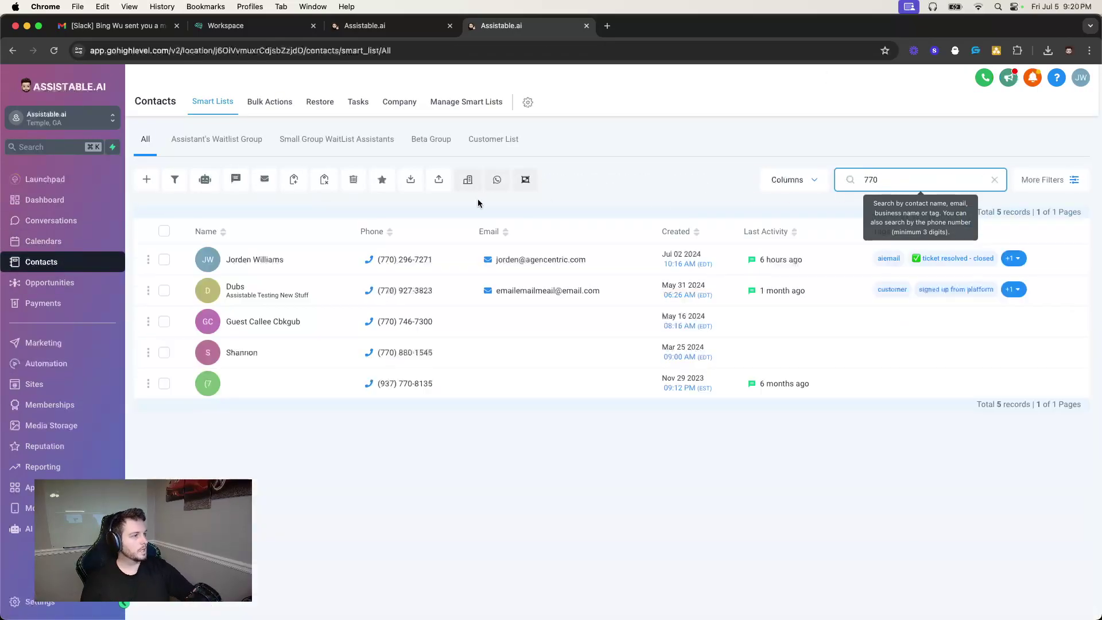
{"action": "left_click", "coordinate": [291, 266]}
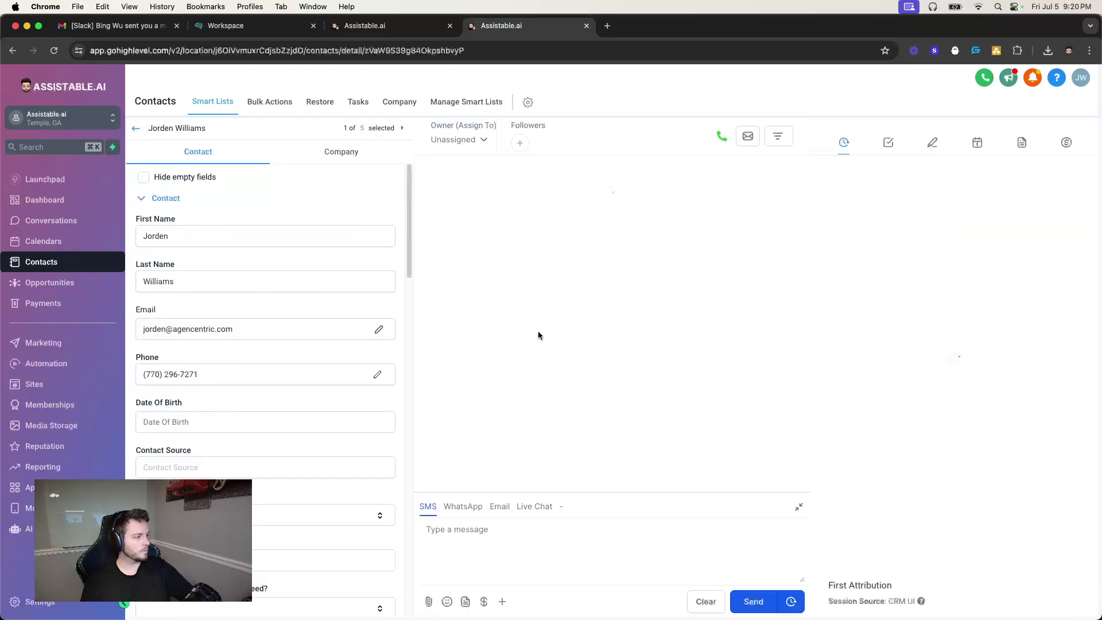
Collapse the composer and scroll through the contact's conversation, selecting earlier messages
{"action": "left_click", "coordinate": [794, 506]}
{"action": "scroll", "coordinate": [631, 402], "scroll_direction": "up", "scroll_amount": 5}
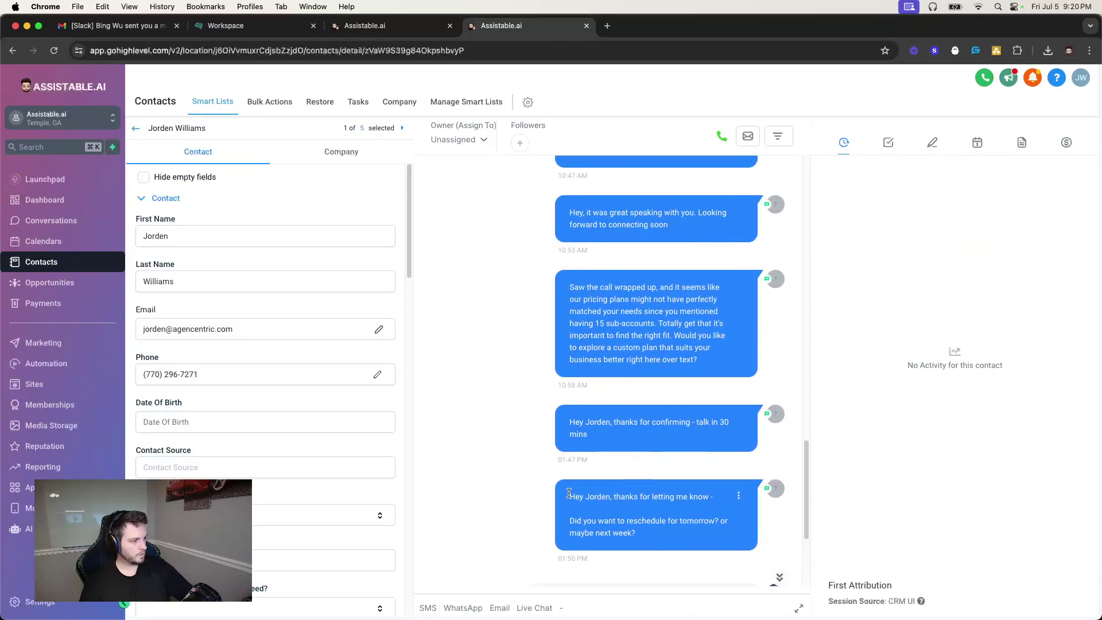
{"action": "left_click_drag", "start_coordinate": [569, 494], "coordinate": [658, 542]}
{"action": "scroll", "coordinate": [630, 486], "scroll_direction": "up", "scroll_amount": 1}
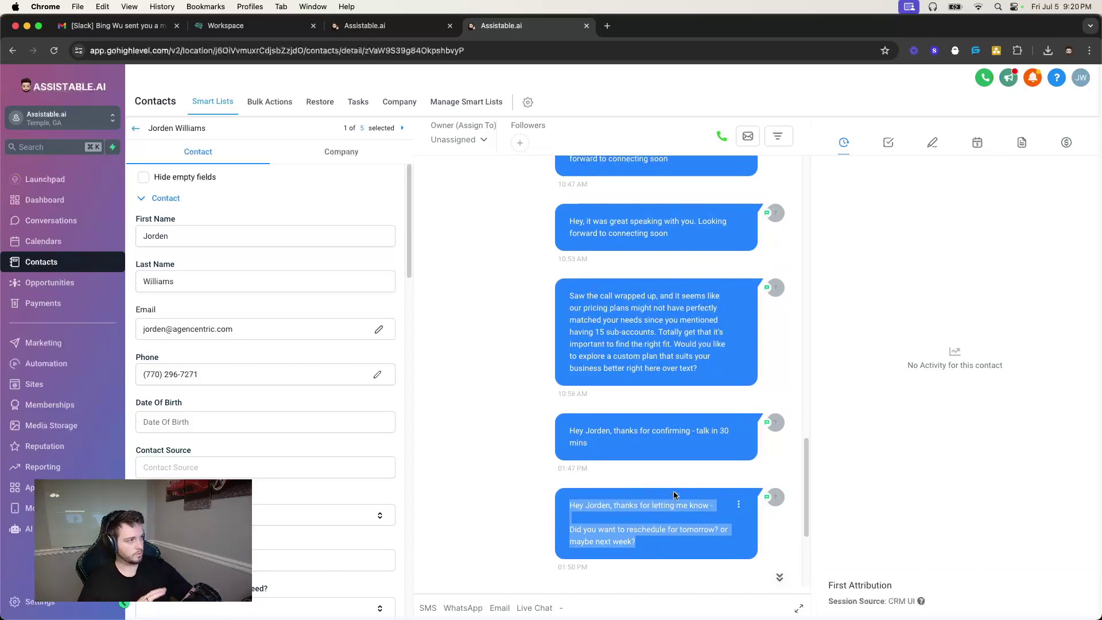
{"action": "scroll", "coordinate": [673, 490], "scroll_direction": "down", "scroll_amount": 1}
{"action": "left_click_drag", "start_coordinate": [569, 313], "coordinate": [676, 388]}
{"action": "right_click", "coordinate": [675, 388]}
{"action": "key", "text": "Escape"}
{"action": "left_click", "coordinate": [588, 341]}
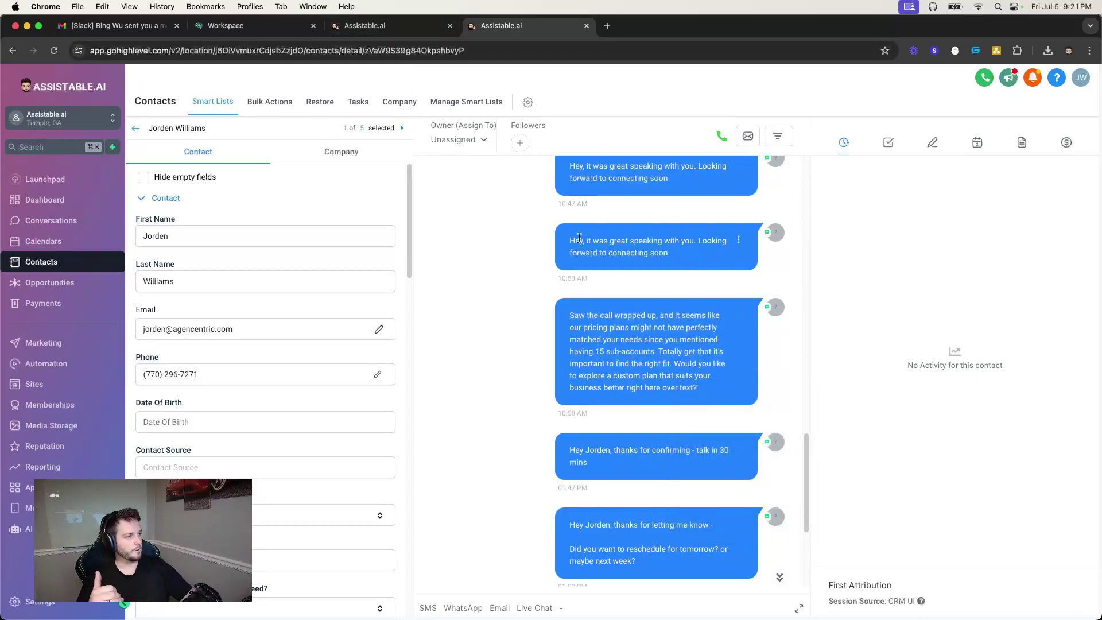
Highlight the 10:58 follow-up message offering a custom plan
{"action": "left_click_drag", "start_coordinate": [569, 315], "coordinate": [622, 376]}
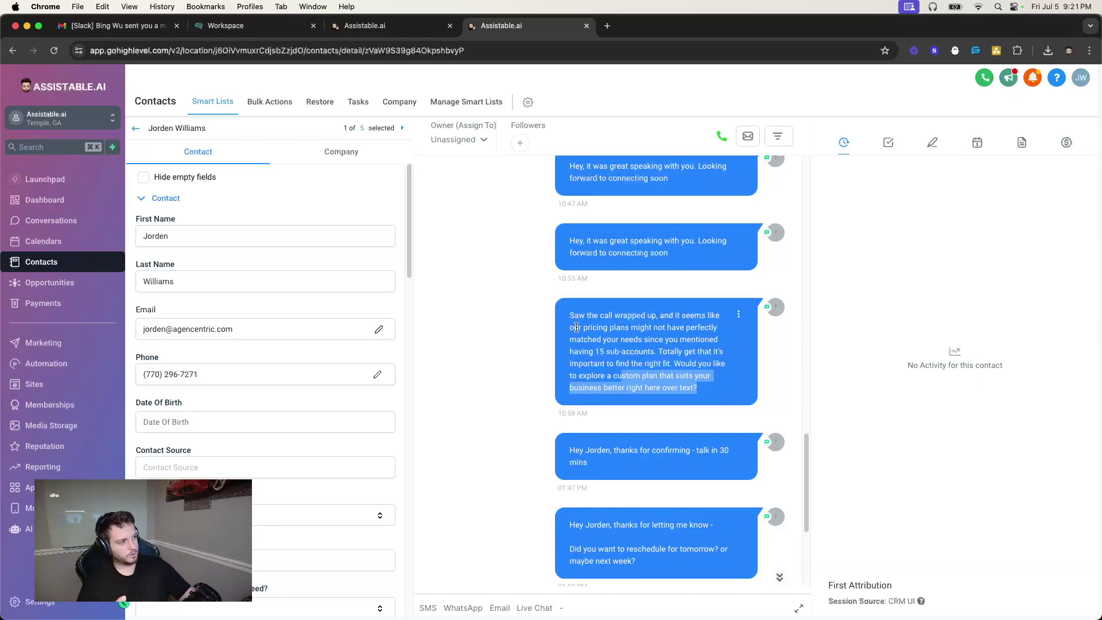
{"action": "left_click_drag", "start_coordinate": [570, 312], "coordinate": [652, 316]}
{"action": "left_click", "coordinate": [626, 311]}
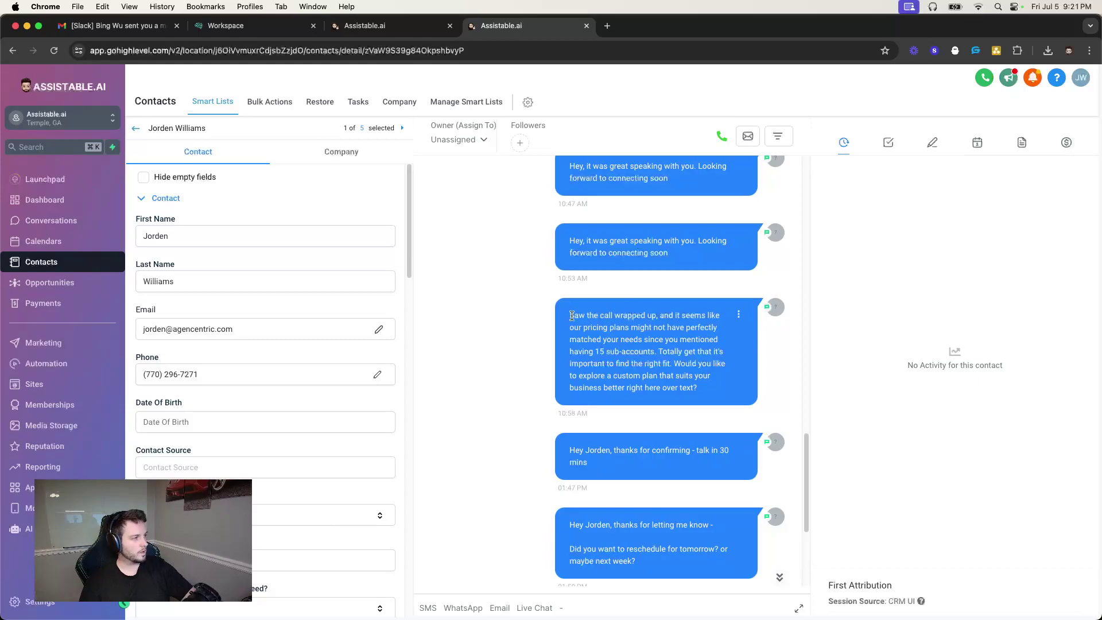
{"action": "left_click_drag", "start_coordinate": [570, 315], "coordinate": [694, 387]}
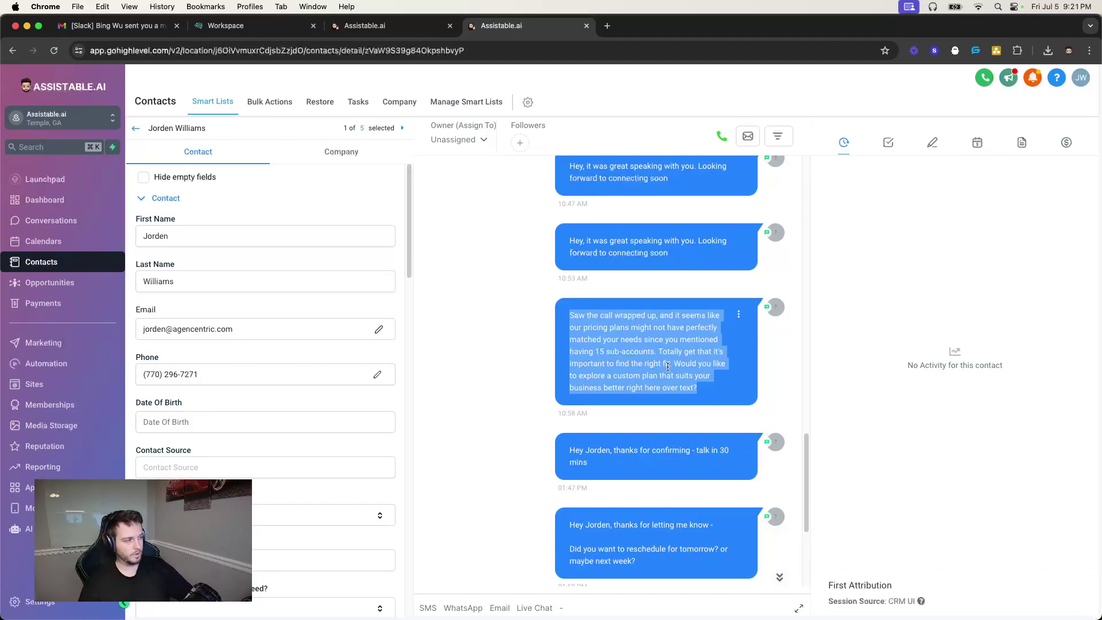
{"action": "scroll", "coordinate": [668, 368], "scroll_direction": "down", "scroll_amount": 4}
{"action": "scroll", "coordinate": [669, 371], "scroll_direction": "up", "scroll_amount": 3}
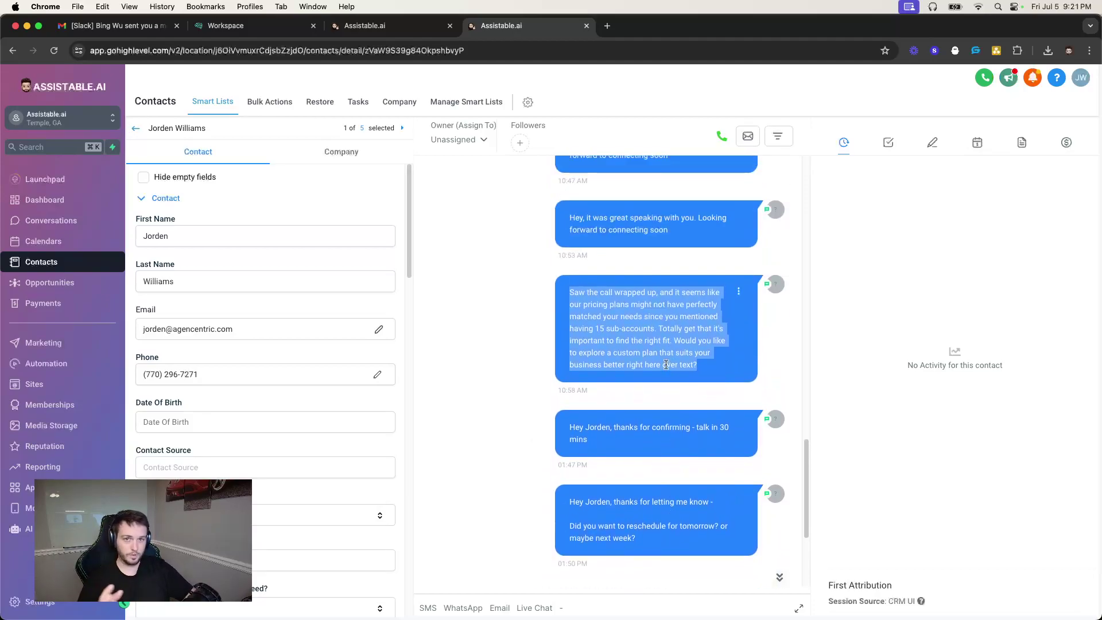
{"action": "scroll", "coordinate": [629, 362], "scroll_direction": "down", "scroll_amount": 4}
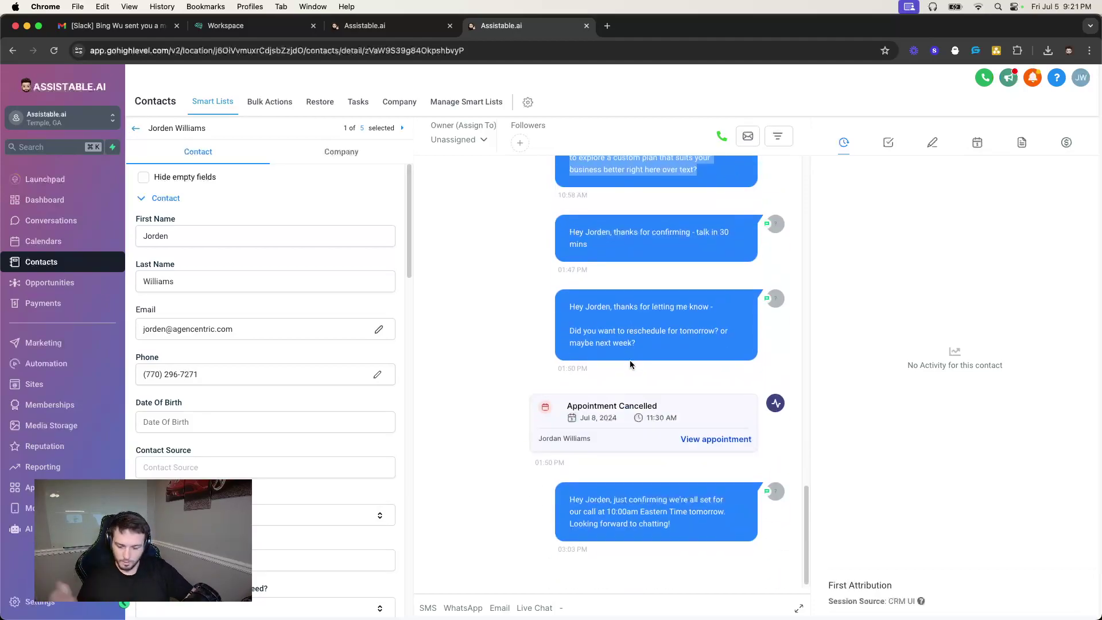
{"action": "left_click", "coordinate": [361, 26]}
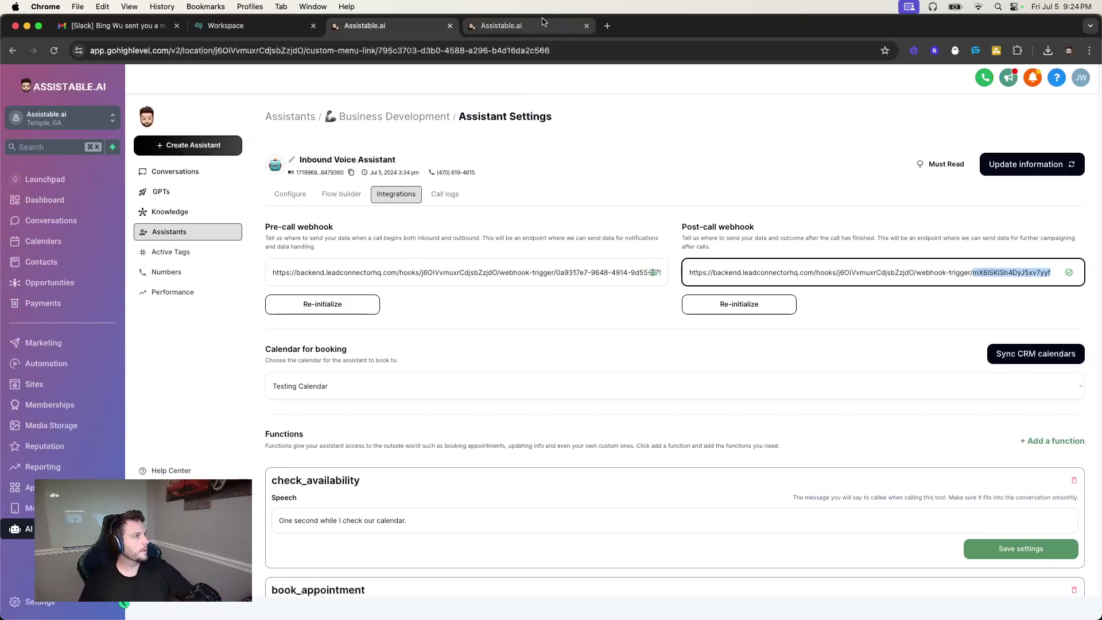
Open the 'DEMO. Post-call webhook' workflow from the Business Development workflows folder
{"action": "left_click", "coordinate": [518, 26]}
{"action": "left_click", "coordinate": [69, 363]}
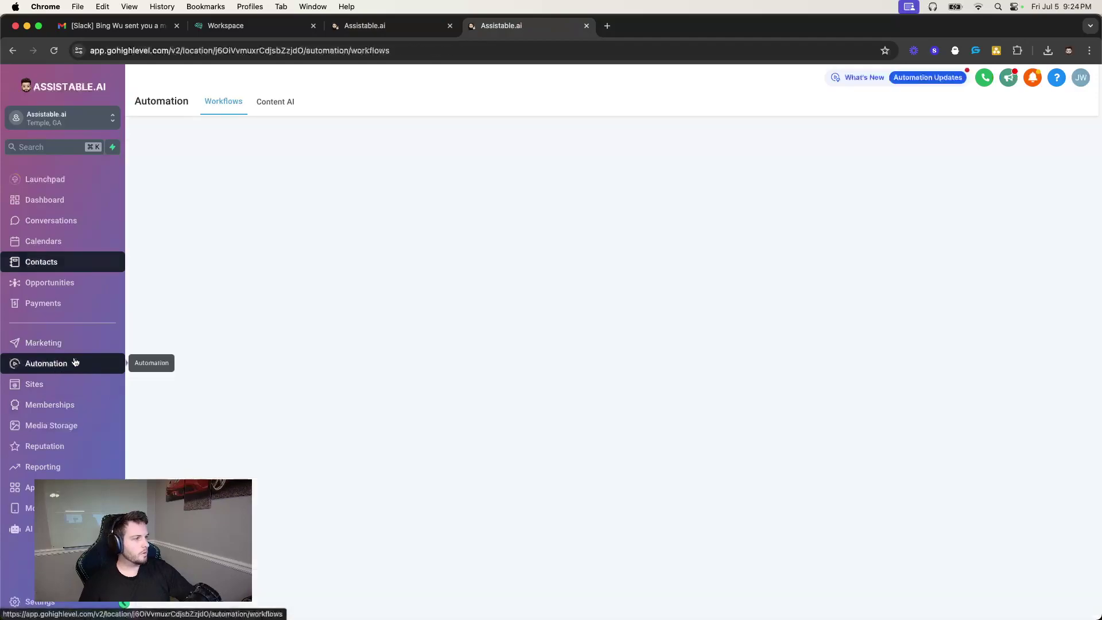
{"action": "left_click", "coordinate": [328, 325]}
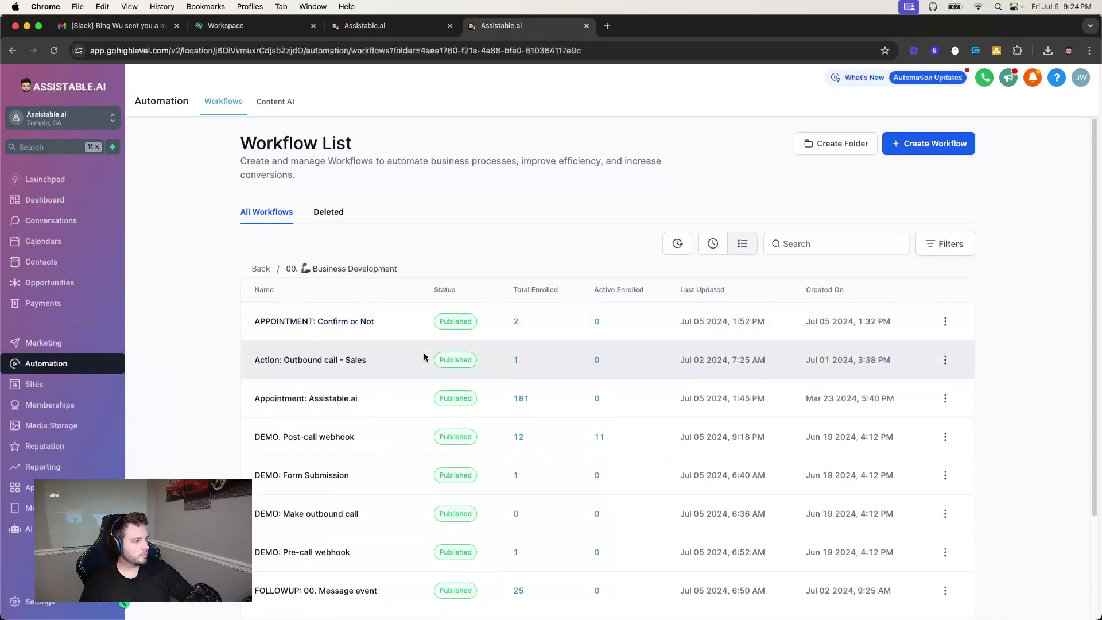
{"action": "scroll", "coordinate": [431, 351], "scroll_direction": "down", "scroll_amount": 2}
{"action": "scroll", "coordinate": [431, 352], "scroll_direction": "down", "scroll_amount": 2}
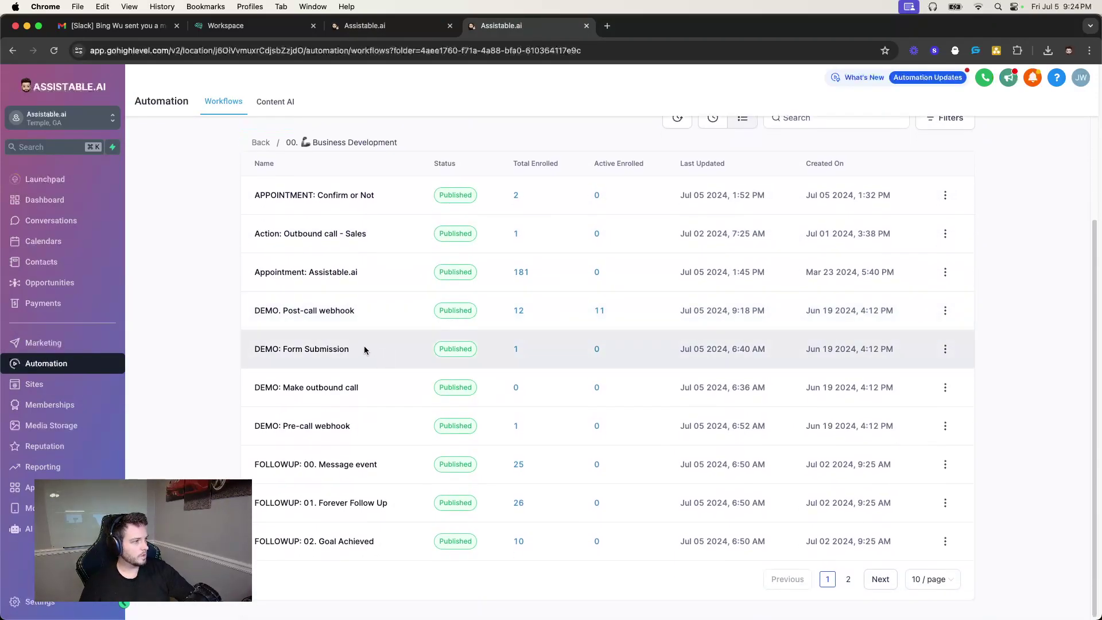
{"action": "left_click", "coordinate": [339, 318]}
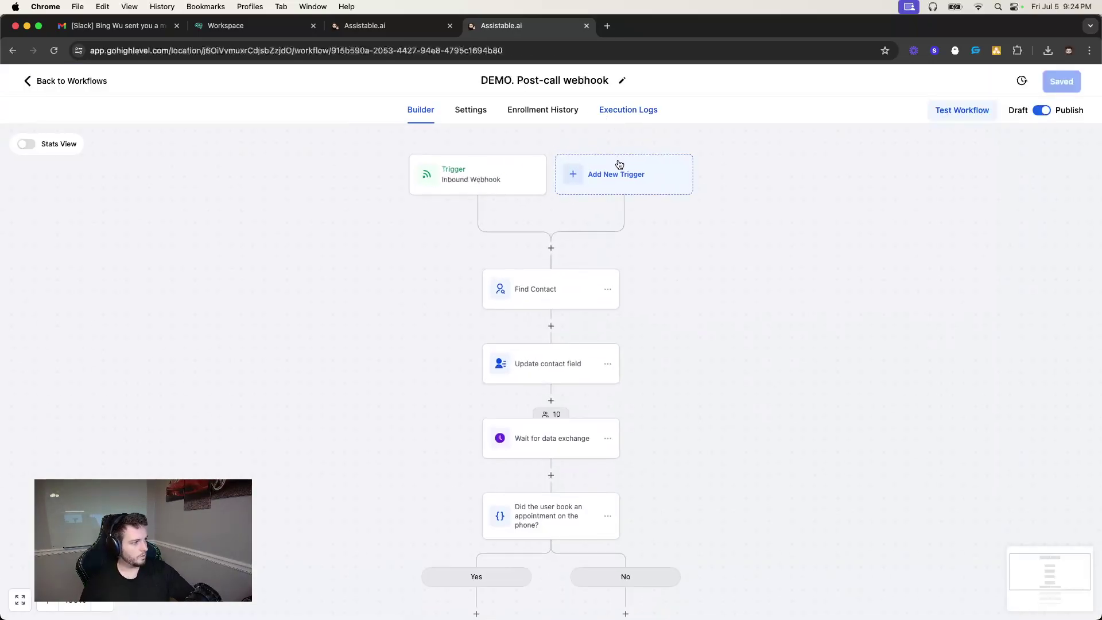
Review the workflow's Execution Logs for the new test run, then return to the workflow list
{"action": "left_click", "coordinate": [629, 115]}
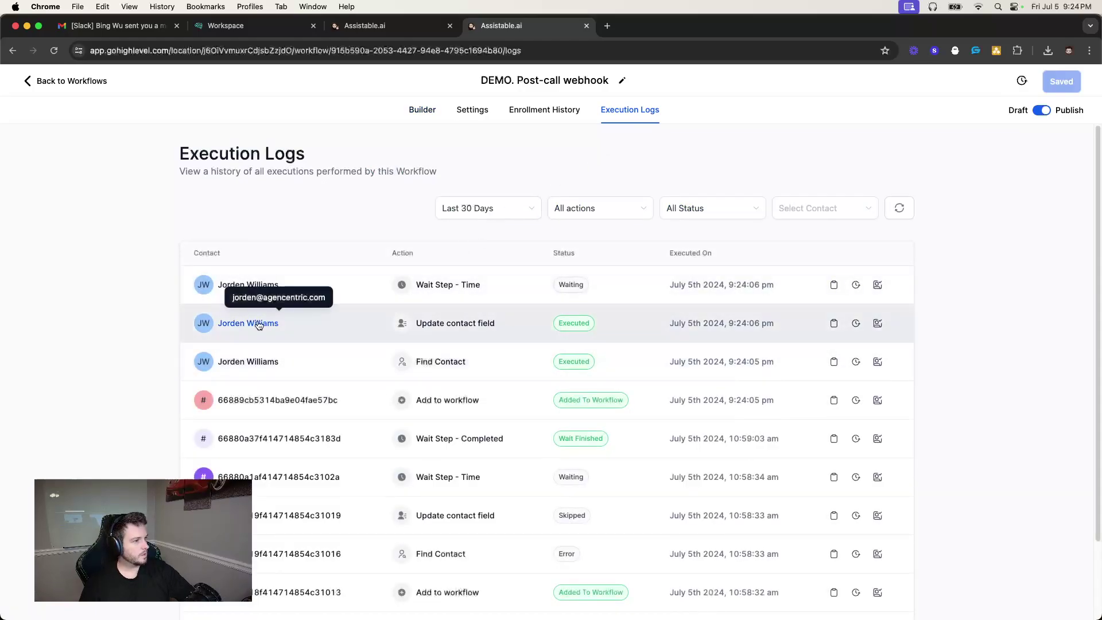
{"action": "left_click", "coordinate": [422, 110]}
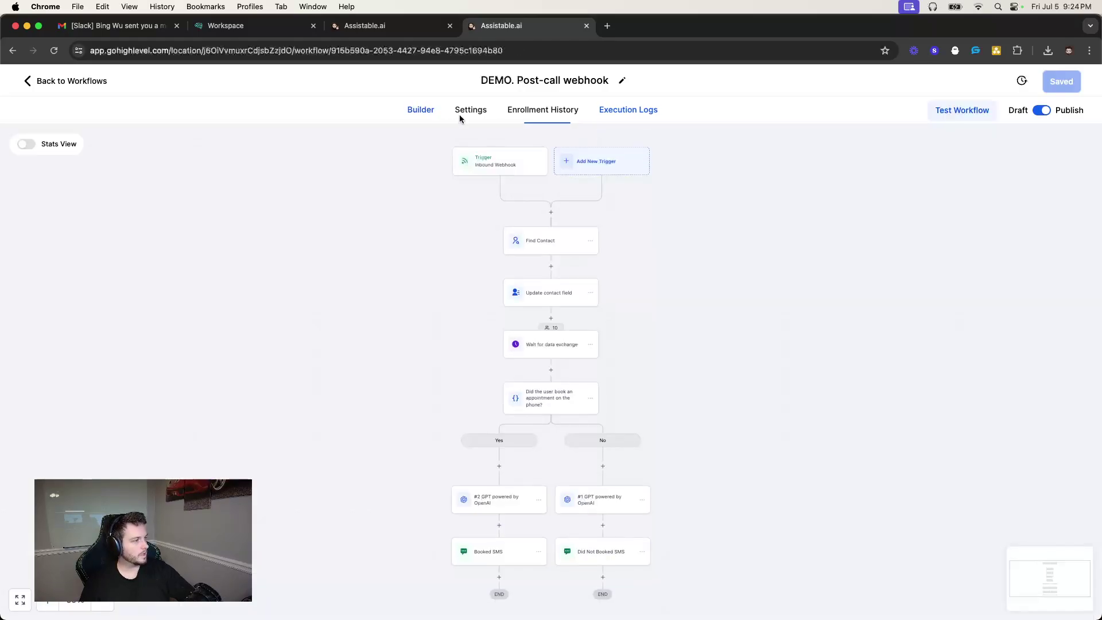
{"action": "left_click", "coordinate": [67, 82]}
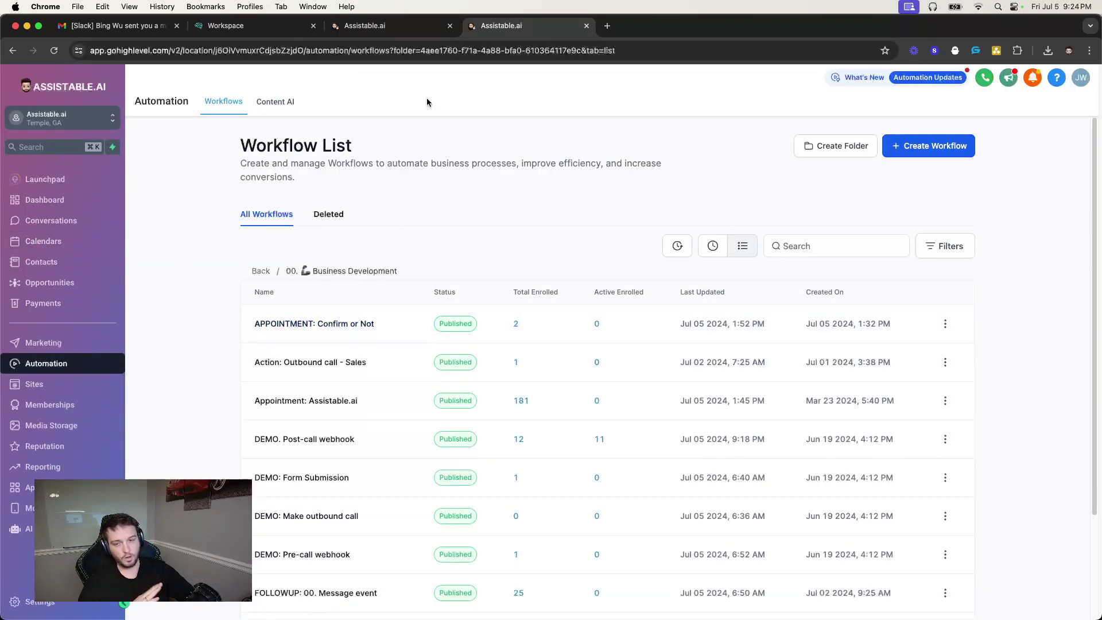
Search contacts by the test phone number and open the conversation with the 09:24 PM pricing follow-up
{"action": "left_click", "coordinate": [93, 260]}
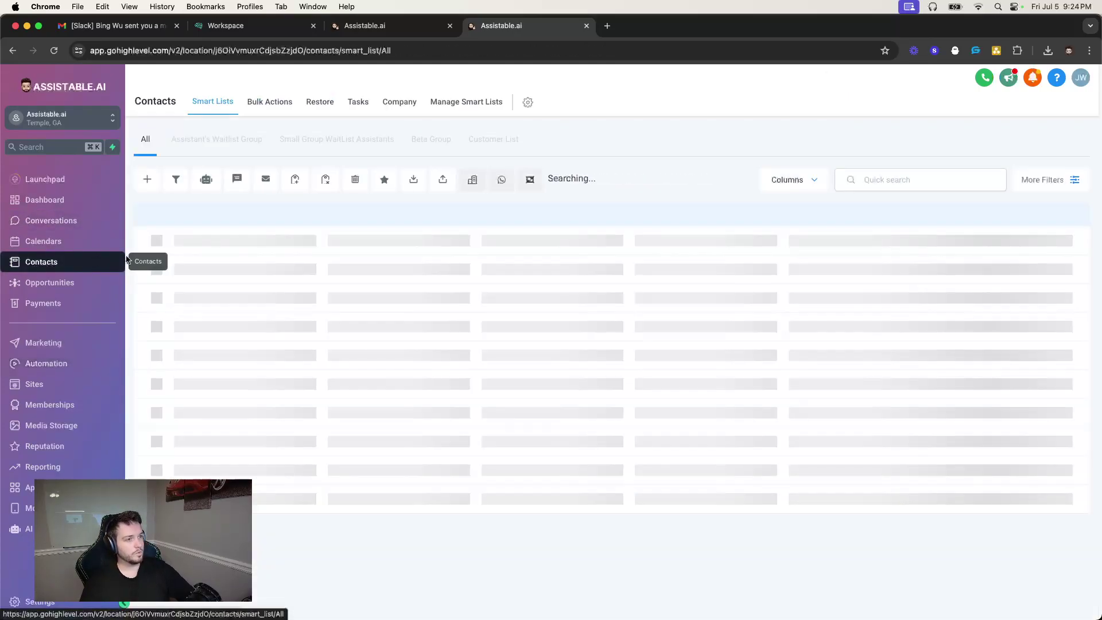
{"action": "left_click", "coordinate": [892, 180]}
{"action": "type", "text": "770296"}
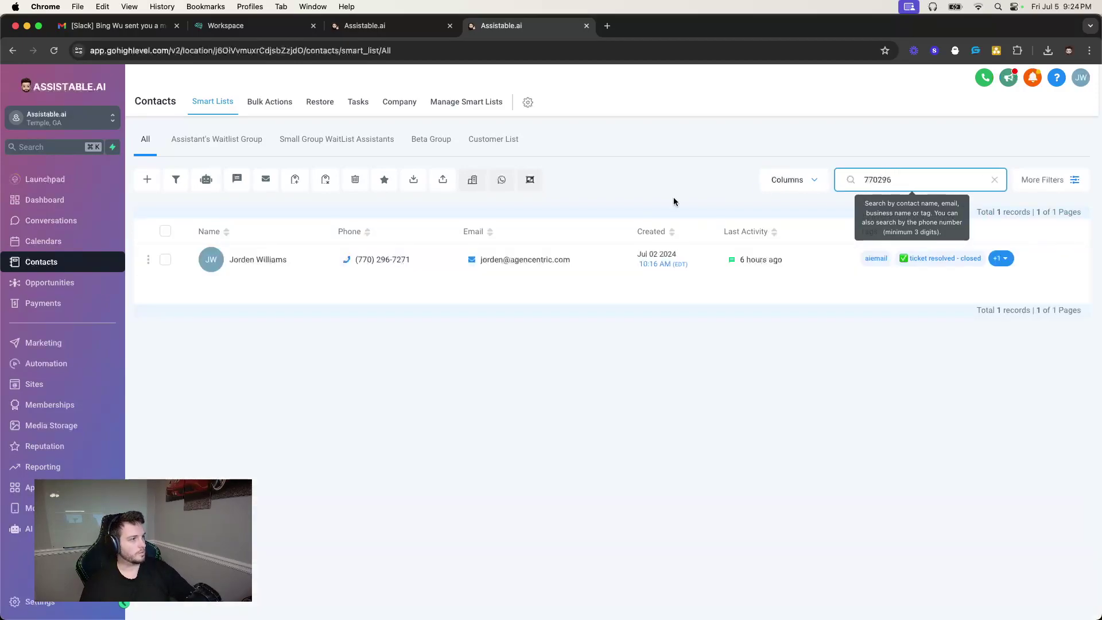
{"action": "left_click", "coordinate": [239, 260]}
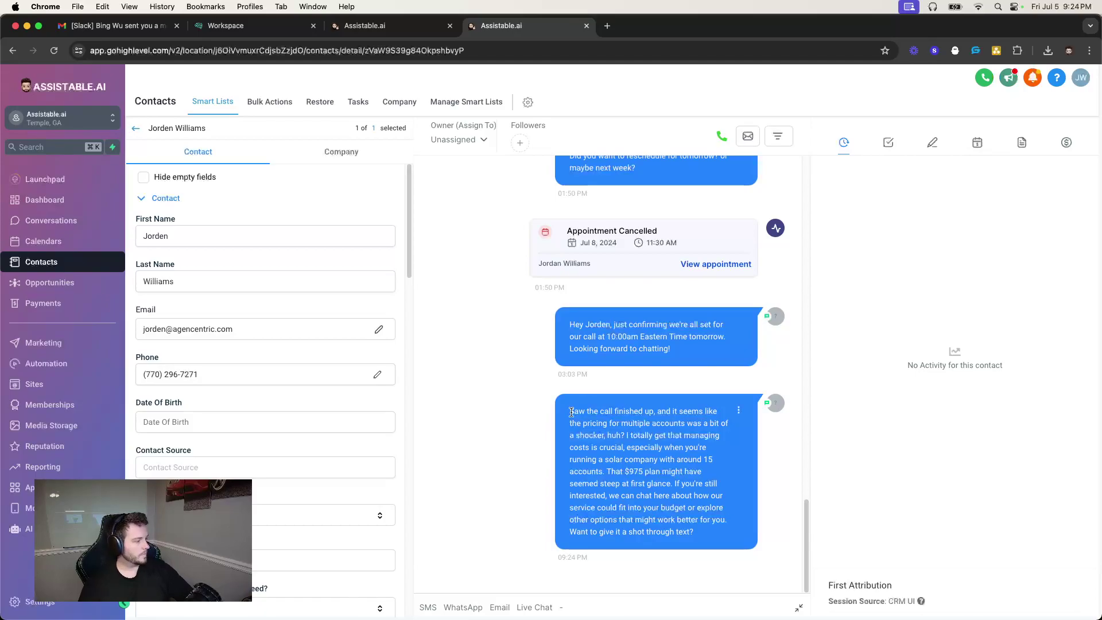
{"action": "left_click_drag", "start_coordinate": [571, 408], "coordinate": [695, 518]}
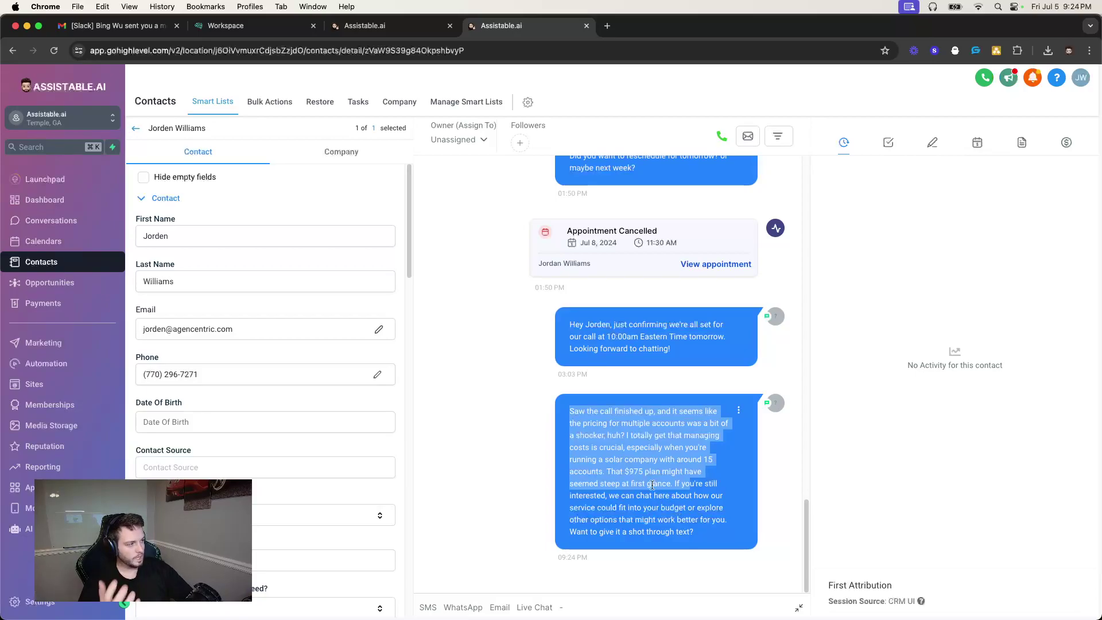
{"action": "triple_click", "coordinate": [614, 449]}
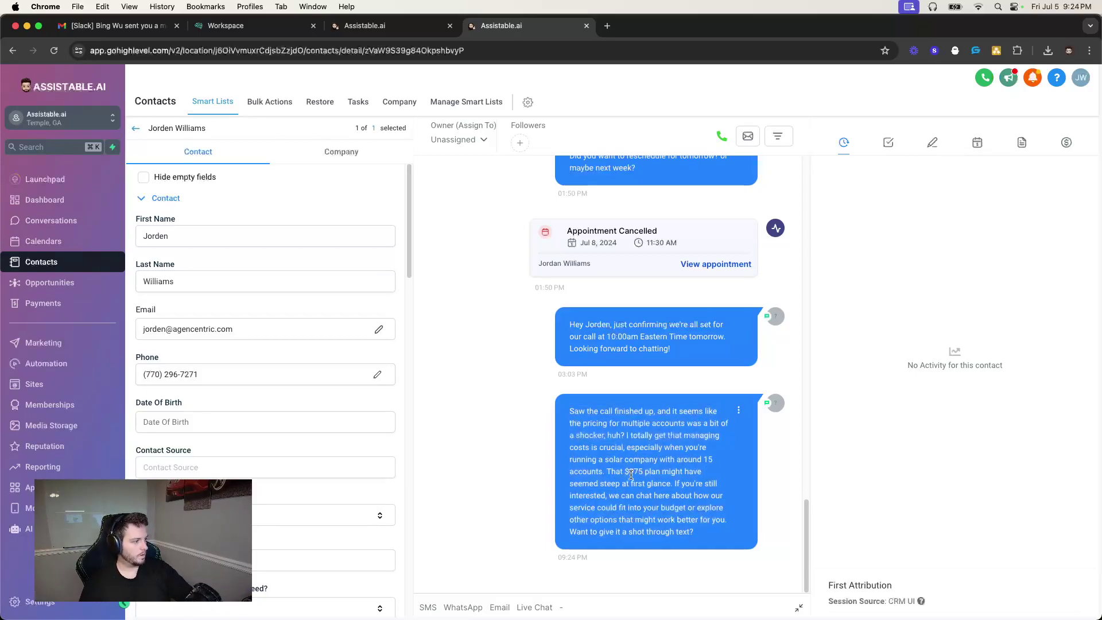
{"action": "triple_click", "coordinate": [637, 472]}
{"action": "triple_click", "coordinate": [658, 503]}
{"action": "triple_click", "coordinate": [651, 482]}
{"action": "left_click_drag", "start_coordinate": [574, 410], "coordinate": [645, 419]}
{"action": "left_click", "coordinate": [633, 422]}
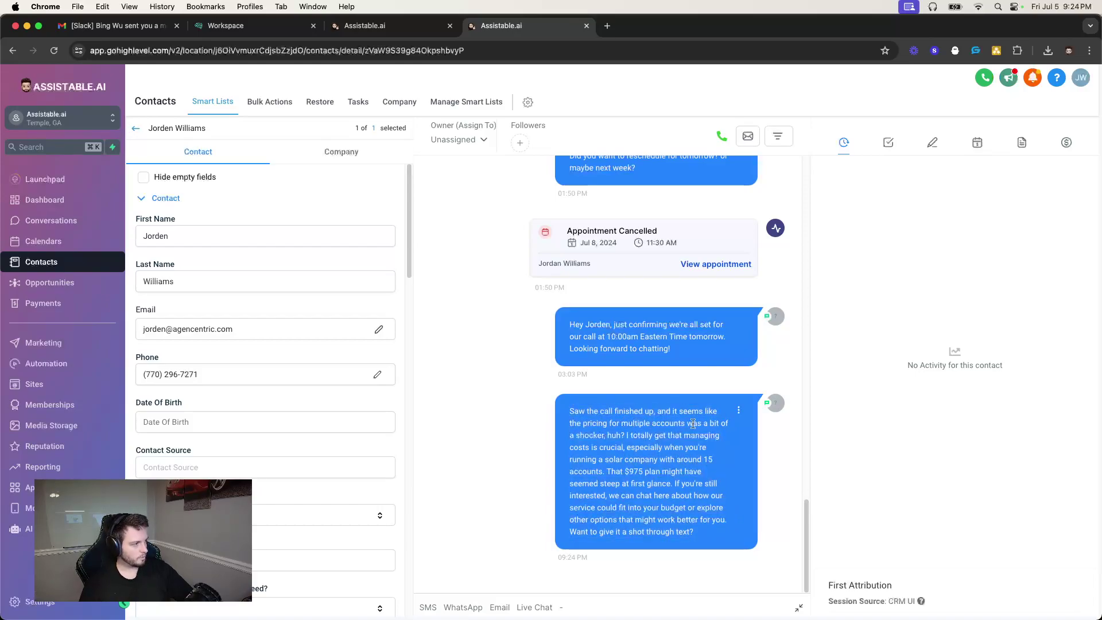
{"action": "left_click_drag", "start_coordinate": [628, 434], "coordinate": [697, 486]}
{"action": "left_click", "coordinate": [631, 446]}
{"action": "triple_click", "coordinate": [680, 494]}
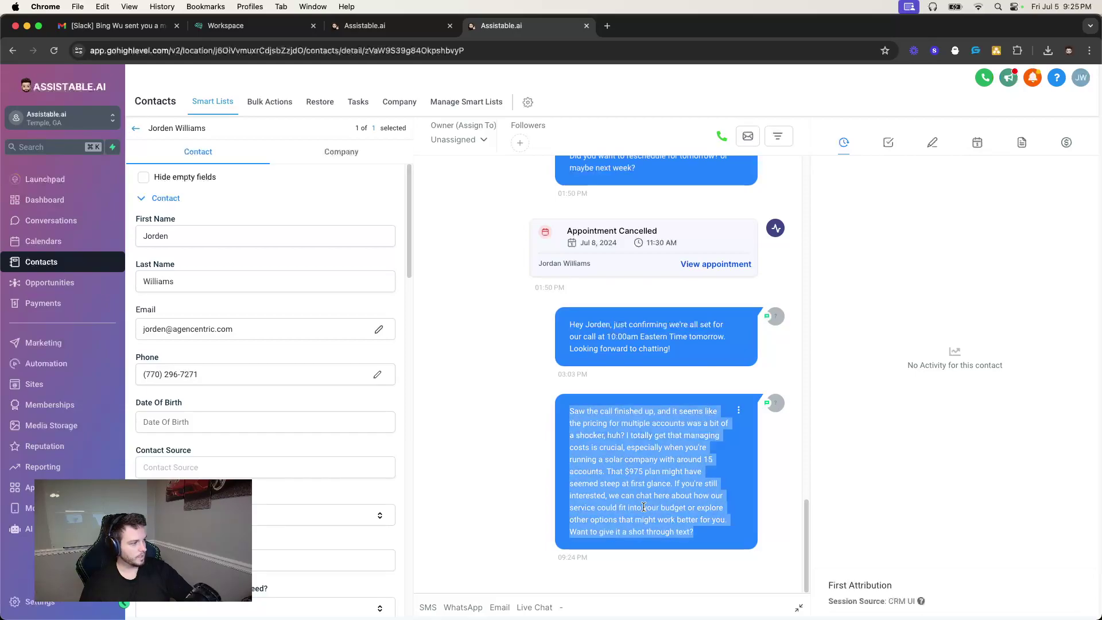
{"action": "double_click", "coordinate": [657, 508]}
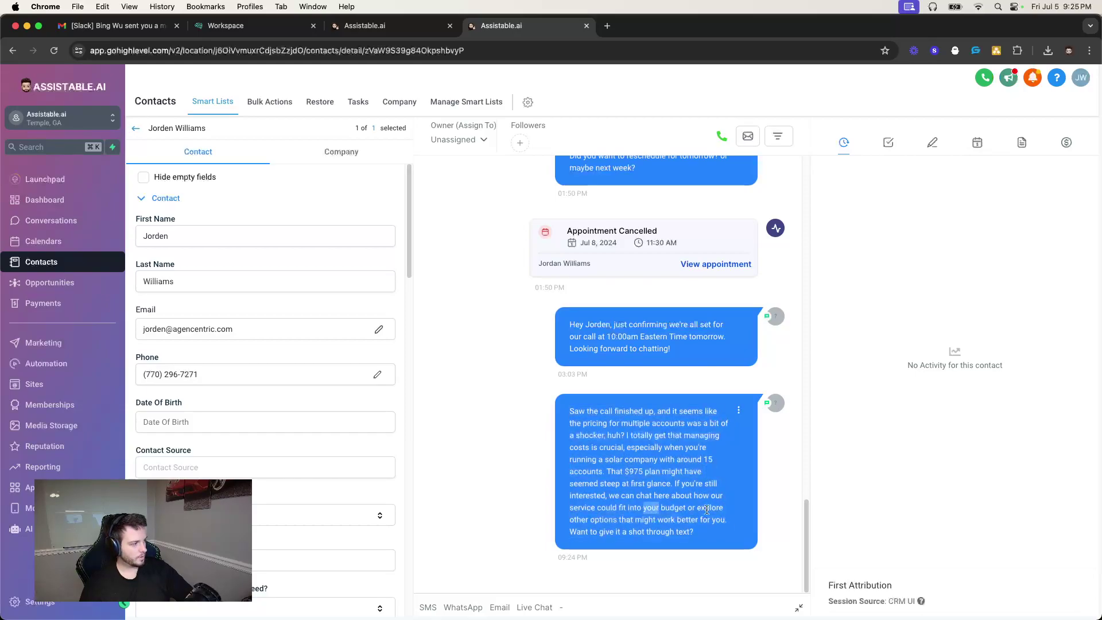
{"action": "triple_click", "coordinate": [634, 521]}
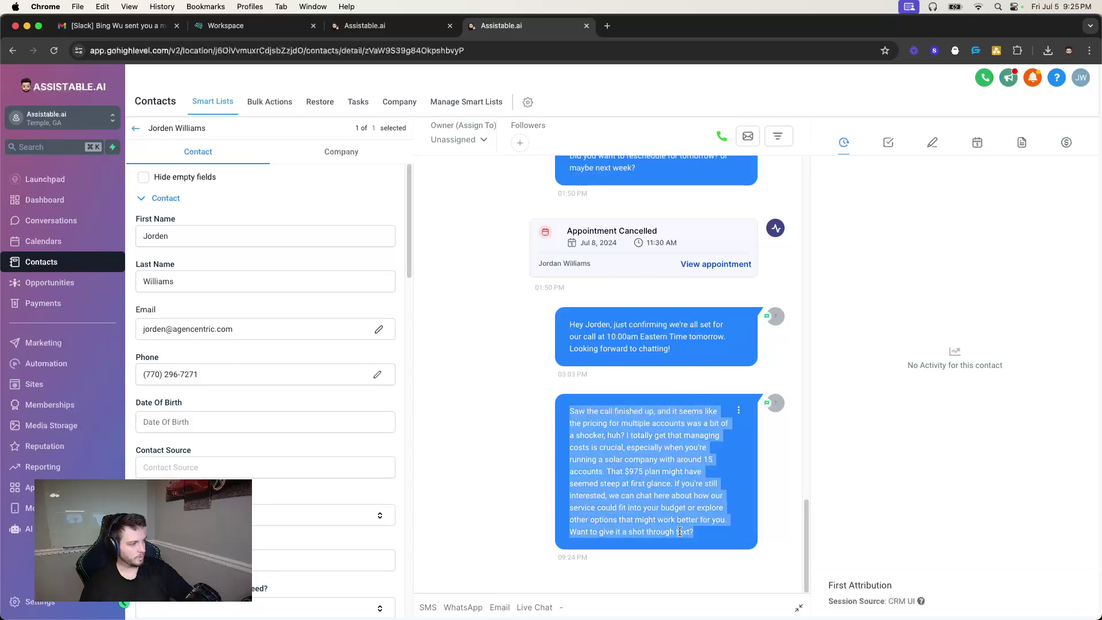
{"action": "left_click_drag", "start_coordinate": [698, 532], "coordinate": [588, 434]}
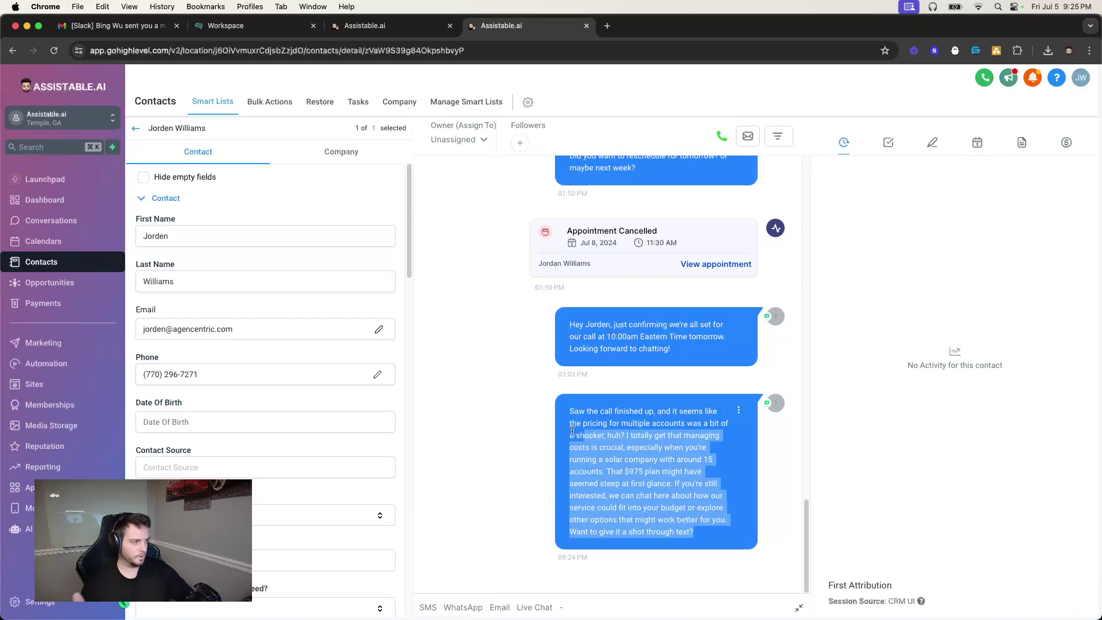
{"action": "left_click", "coordinate": [569, 415]}
{"action": "left_click_drag", "start_coordinate": [570, 412], "coordinate": [726, 544]}
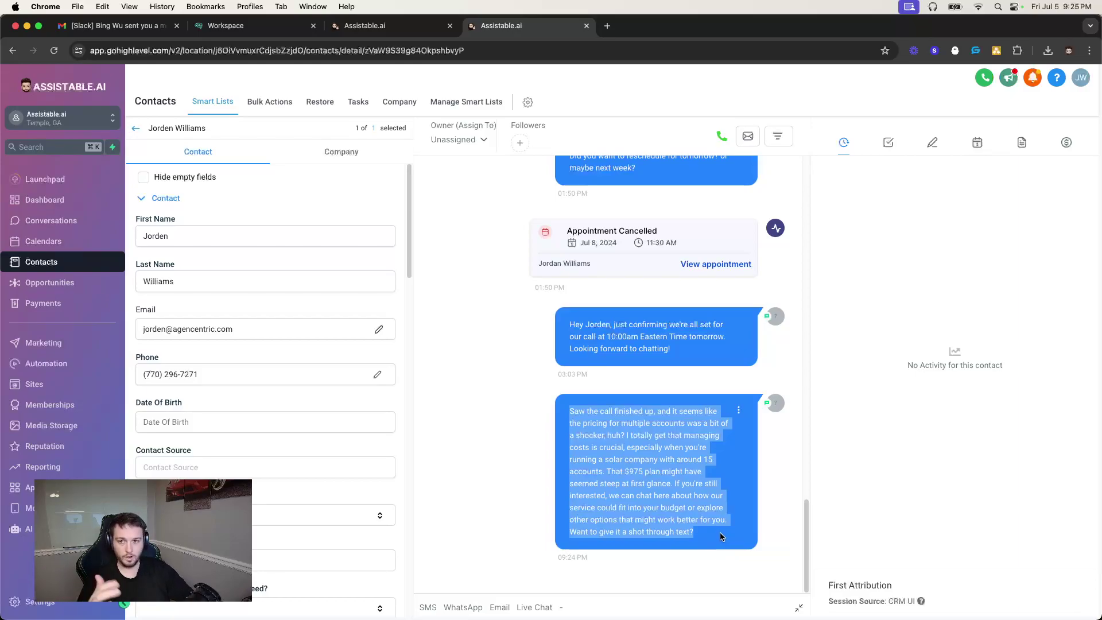
{"action": "left_click", "coordinate": [688, 524]}
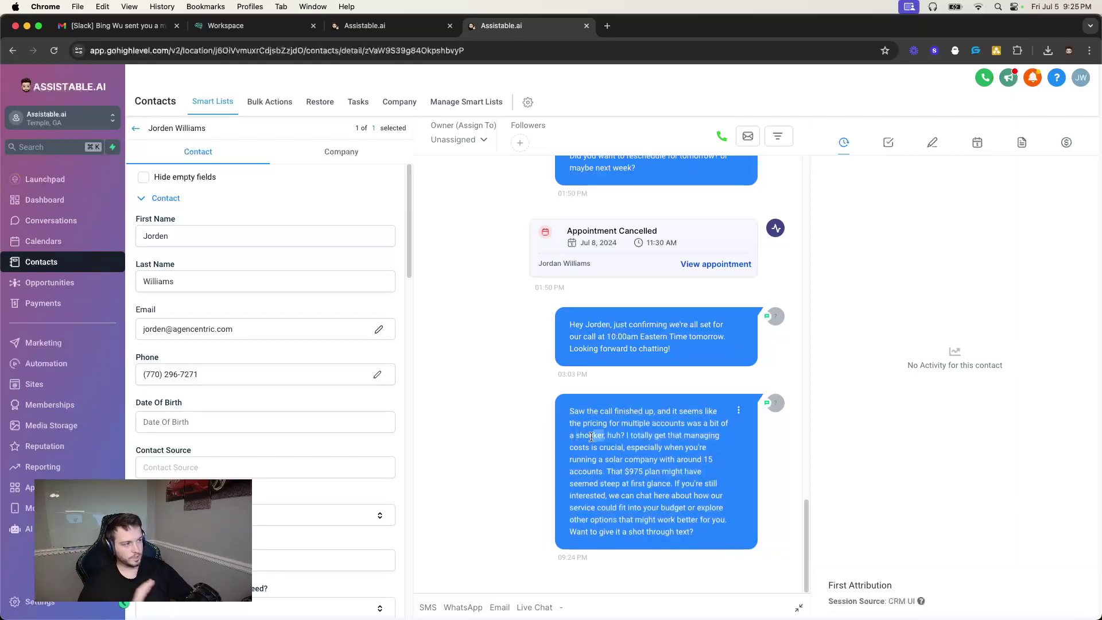
{"action": "triple_click", "coordinate": [592, 436]}
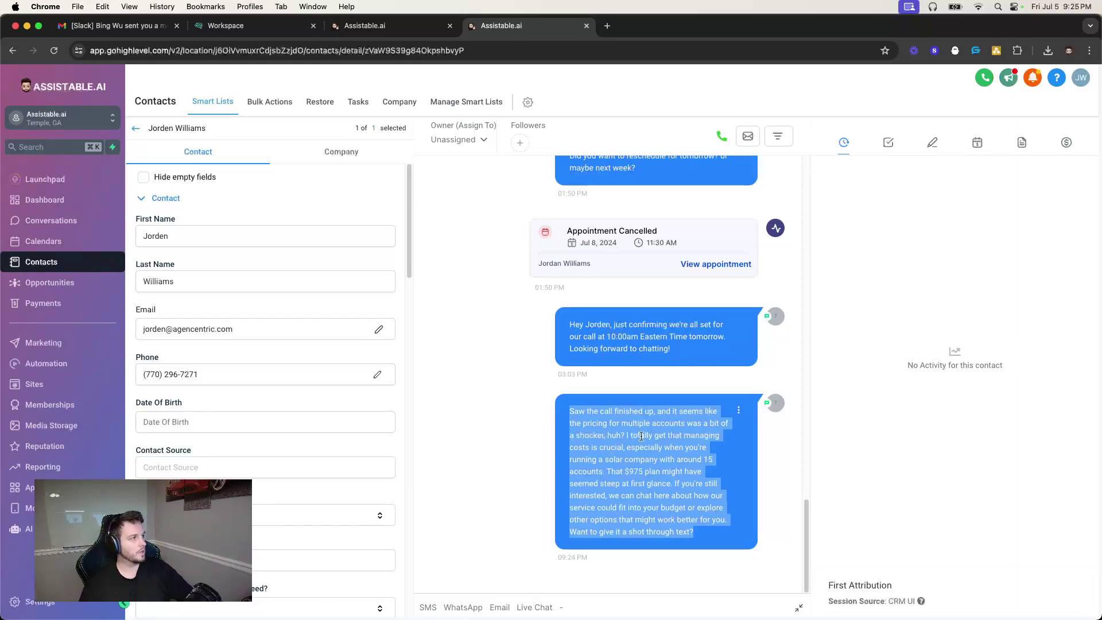
Review the assistant's configuration, flow builder and integrations in the Assistable.ai tab
{"action": "left_click", "coordinate": [396, 26]}
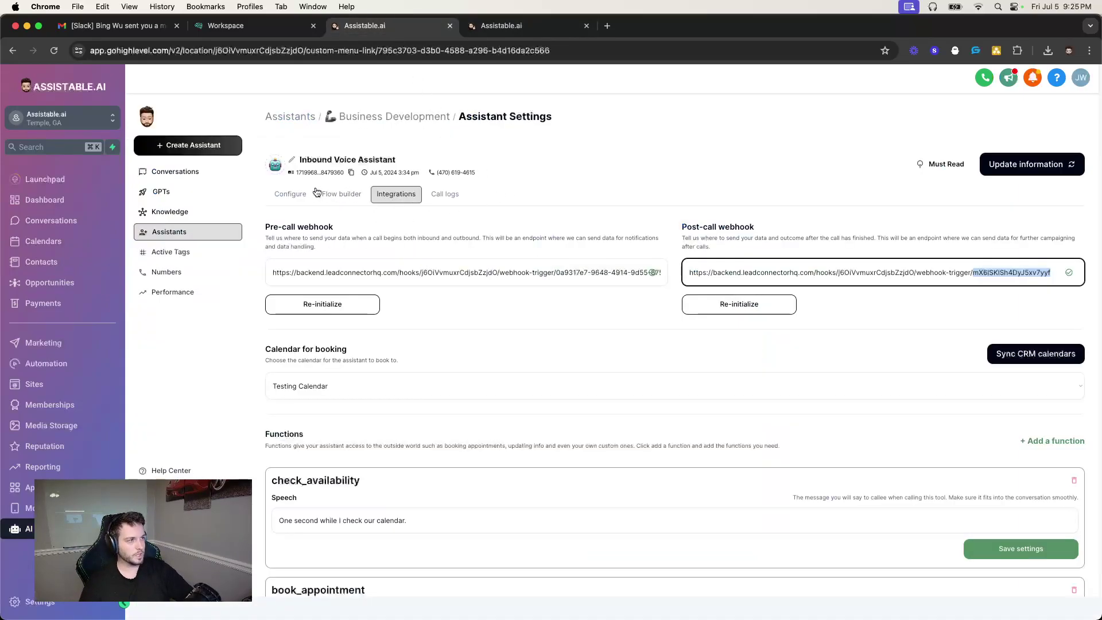
{"action": "left_click", "coordinate": [294, 194]}
{"action": "left_click", "coordinate": [331, 195]}
{"action": "left_click", "coordinate": [408, 196]}
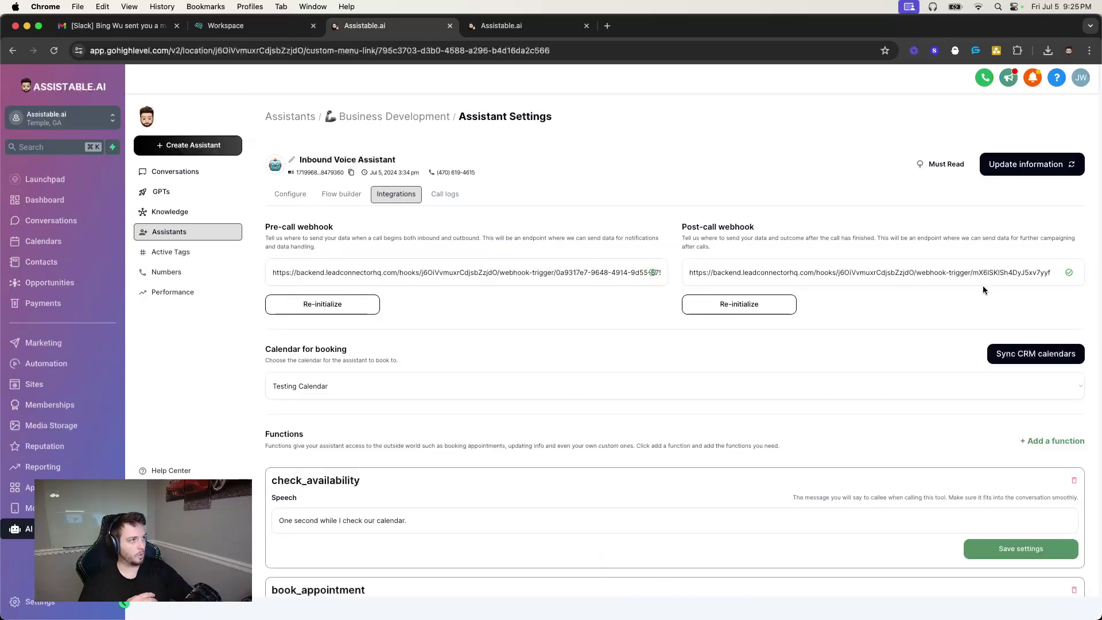
Open the Business Development folder's DEMO. Post-call webhook workflow and its Inbound Webhook trigger
{"action": "left_click", "coordinate": [513, 23]}
{"action": "left_click", "coordinate": [111, 367]}
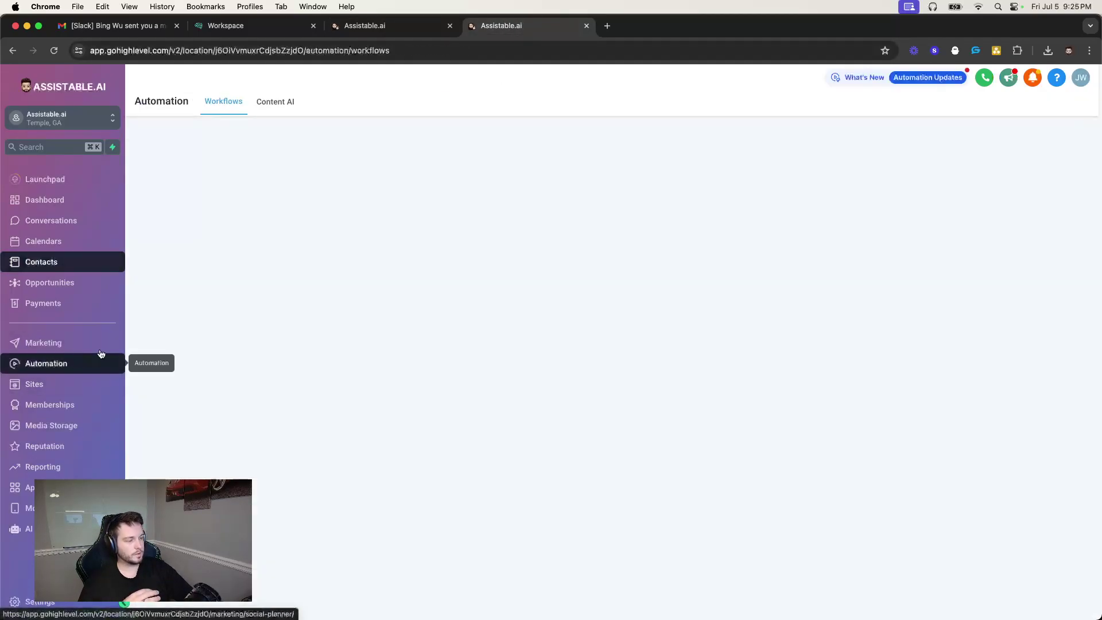
{"action": "left_click", "coordinate": [330, 325]}
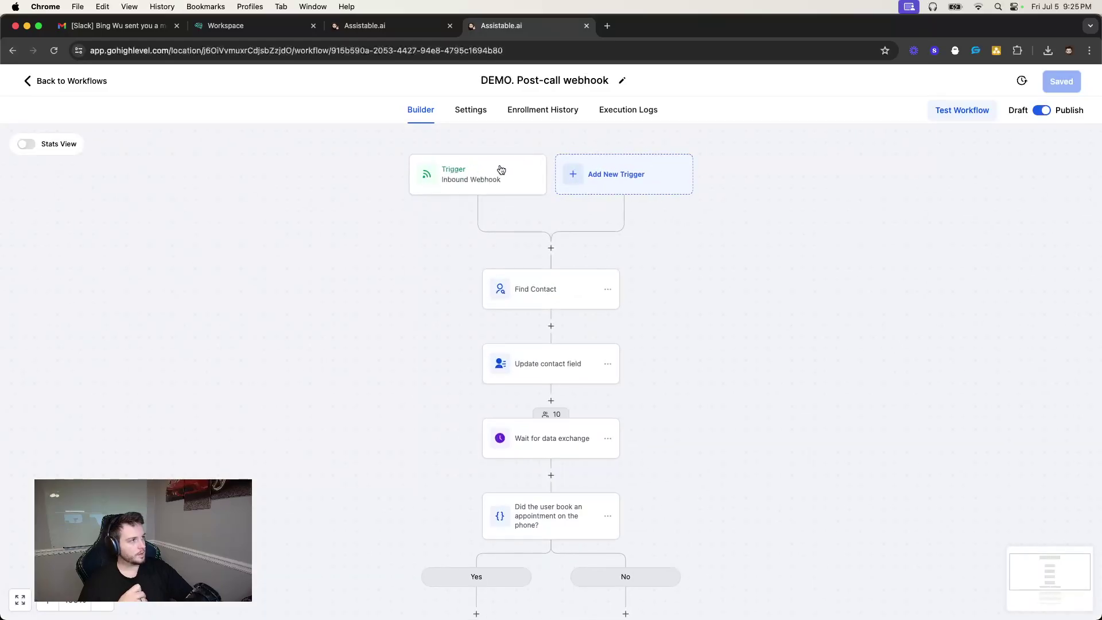
{"action": "left_click", "coordinate": [474, 183]}
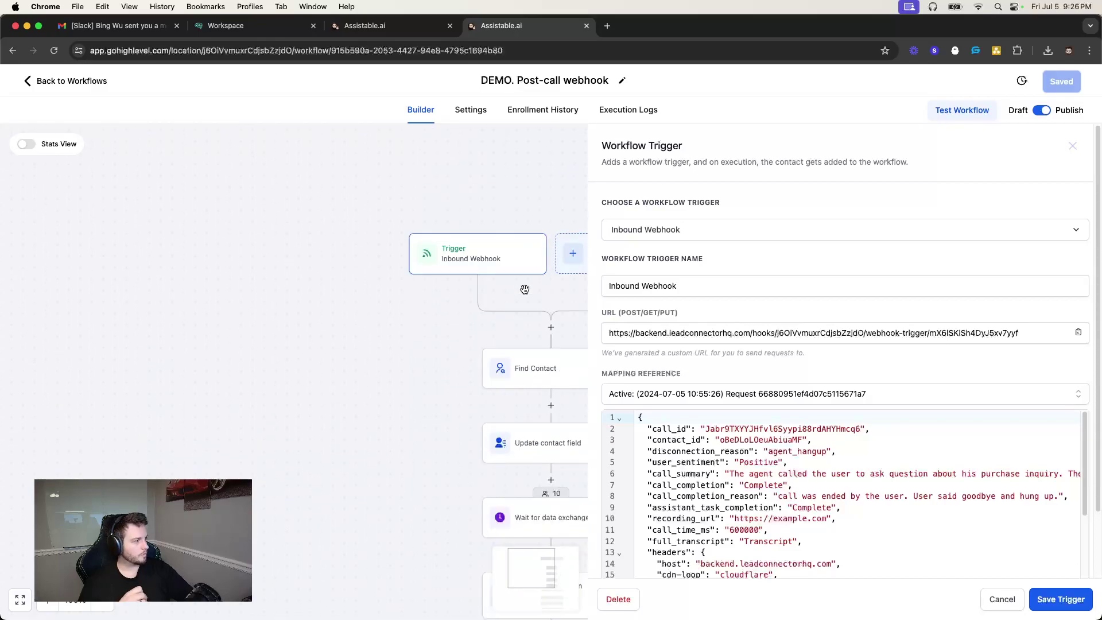
Return to the post-call webhook workflow, close the trigger panel and scroll down to the branches
{"action": "left_click", "coordinate": [416, 30]}
{"action": "left_click", "coordinate": [486, 27]}
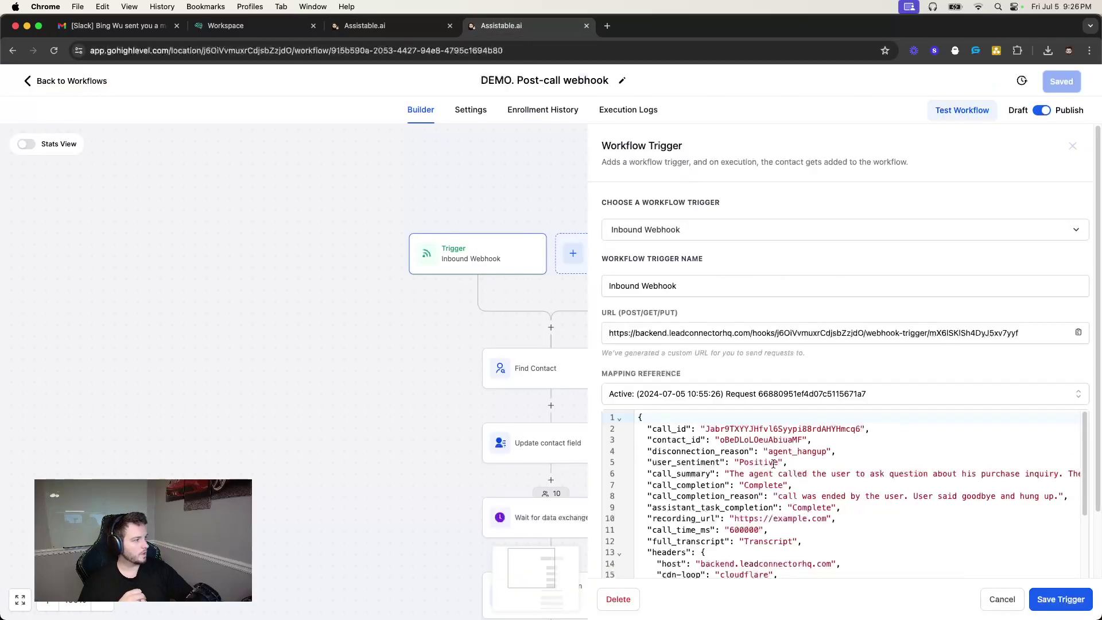
{"action": "left_click", "coordinate": [1073, 146]}
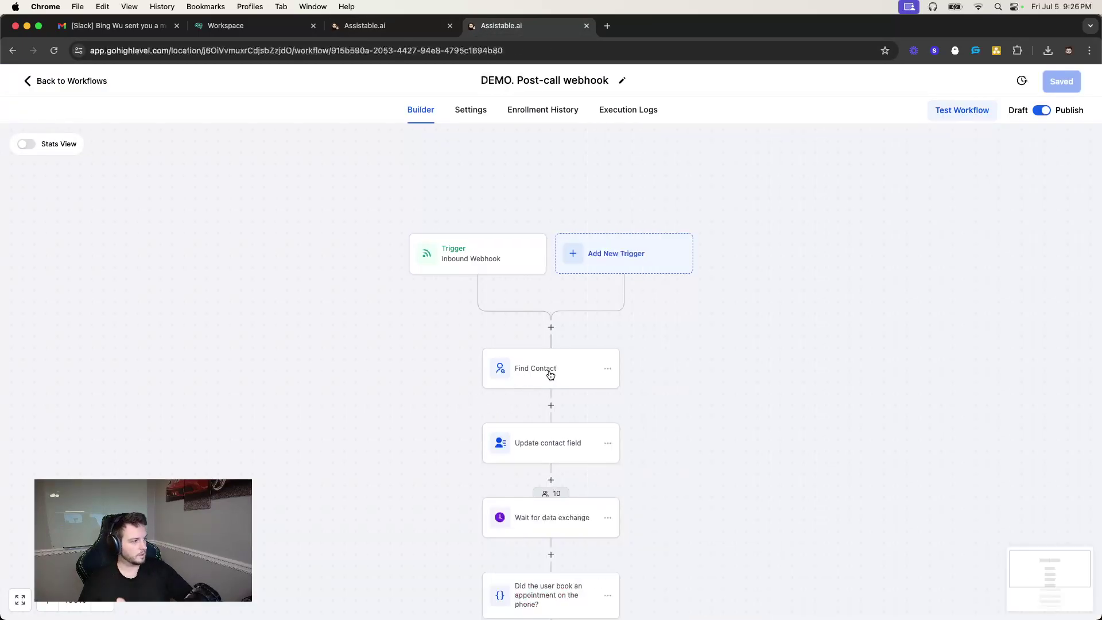
{"action": "scroll", "coordinate": [557, 373], "scroll_direction": "down", "scroll_amount": 1}
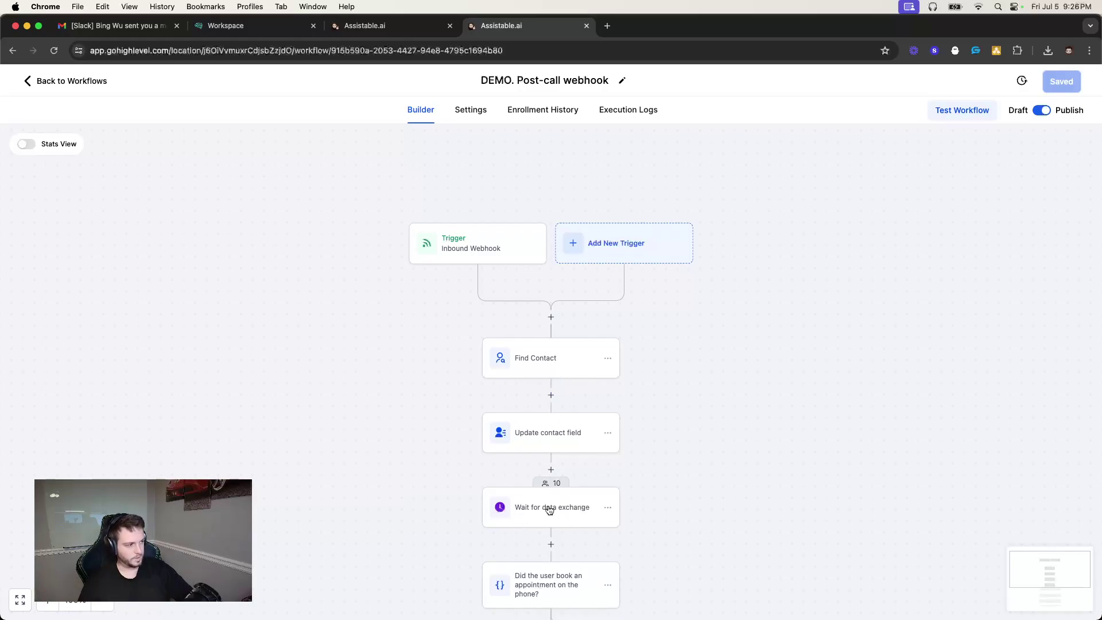
{"action": "scroll", "coordinate": [548, 508], "scroll_direction": "down", "scroll_amount": 5}
{"action": "scroll", "coordinate": [545, 487], "scroll_direction": "down", "scroll_amount": 5}
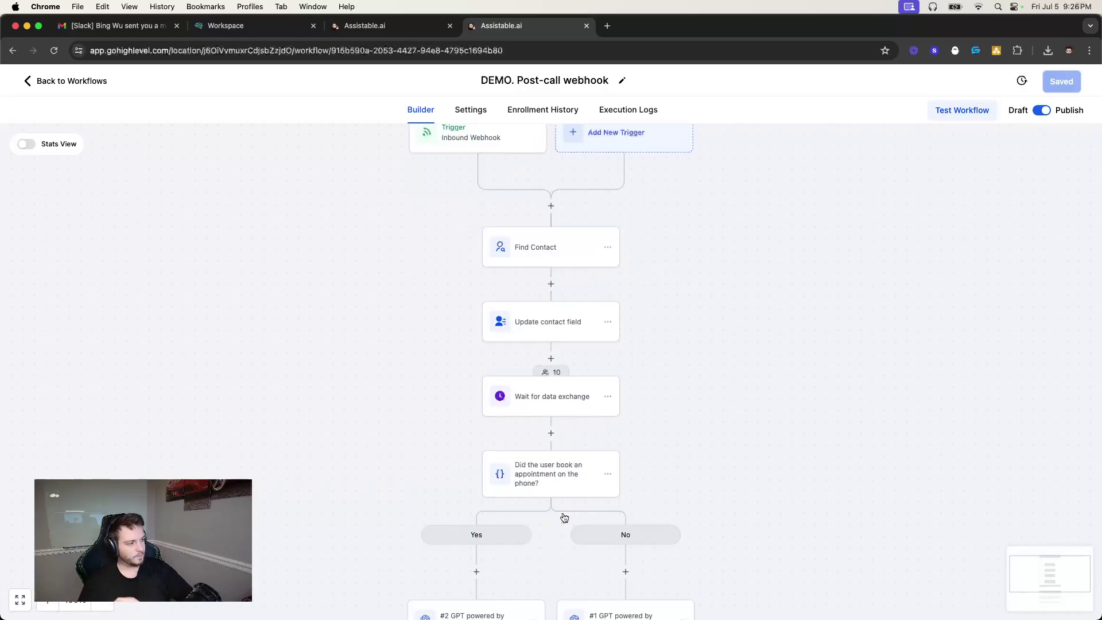
{"action": "scroll", "coordinate": [561, 480], "scroll_direction": "down", "scroll_amount": 10}
Inspect the booking condition's branch settings and the #2 GPT step's prompt
{"action": "left_click", "coordinate": [579, 344]}
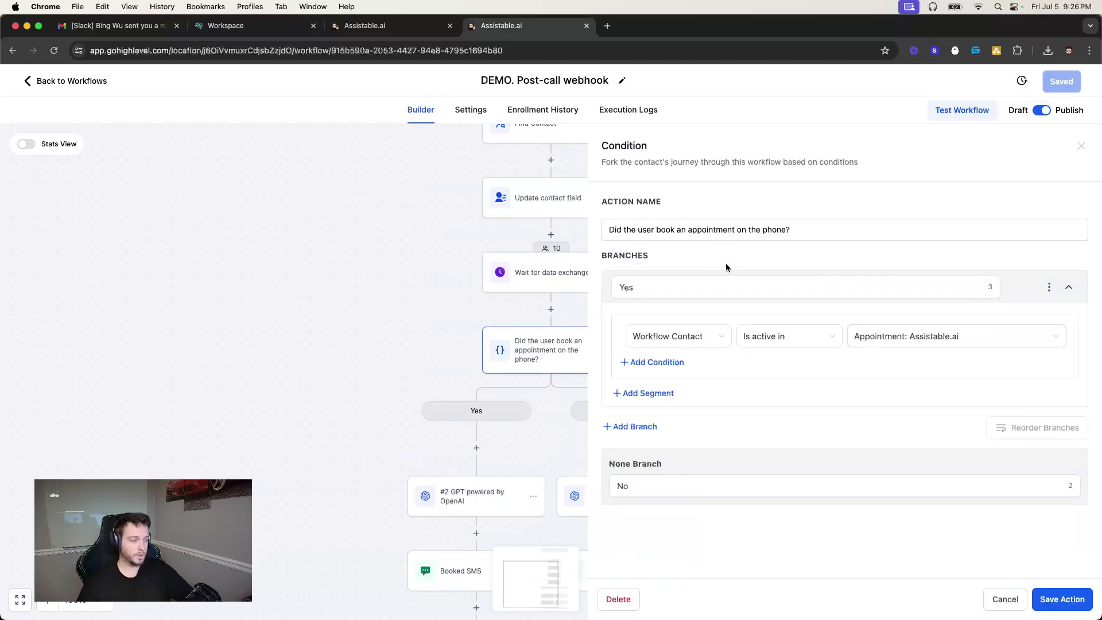
{"action": "left_click", "coordinate": [1080, 146]}
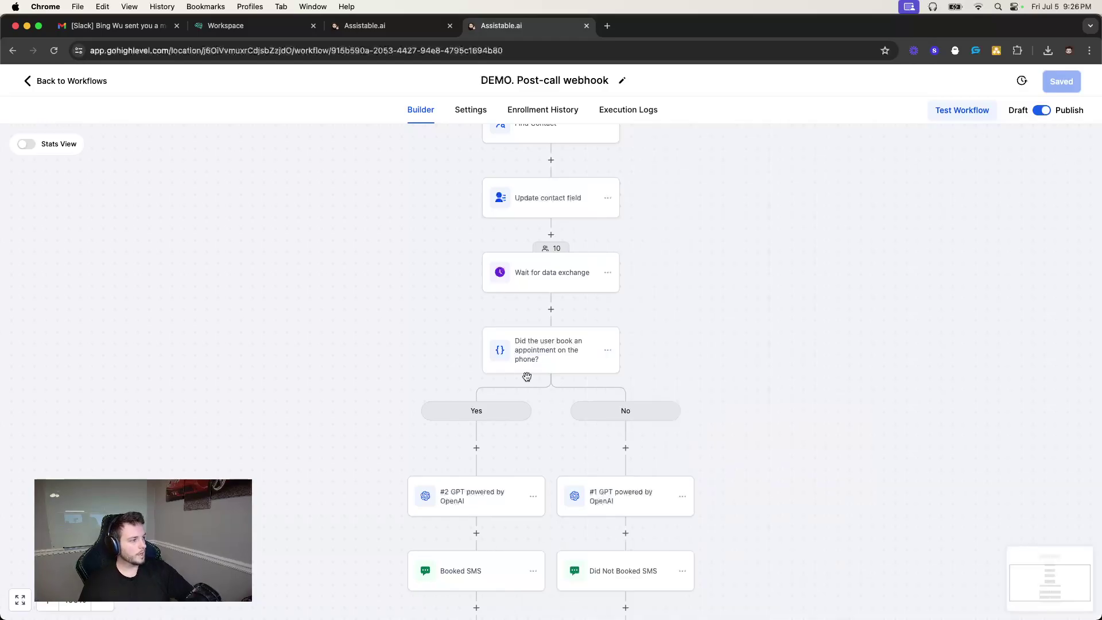
{"action": "scroll", "coordinate": [519, 405], "scroll_direction": "down", "scroll_amount": 2}
{"action": "left_click", "coordinate": [497, 442]}
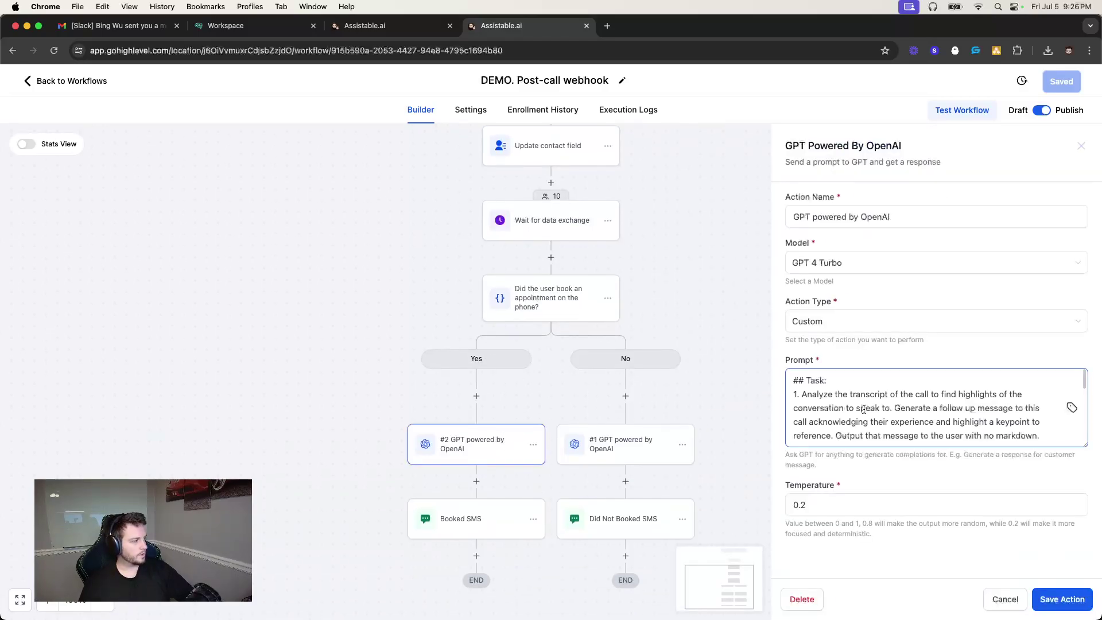
{"action": "scroll", "coordinate": [967, 401], "scroll_direction": "down", "scroll_amount": 3}
{"action": "scroll", "coordinate": [961, 409], "scroll_direction": "up", "scroll_amount": 3}
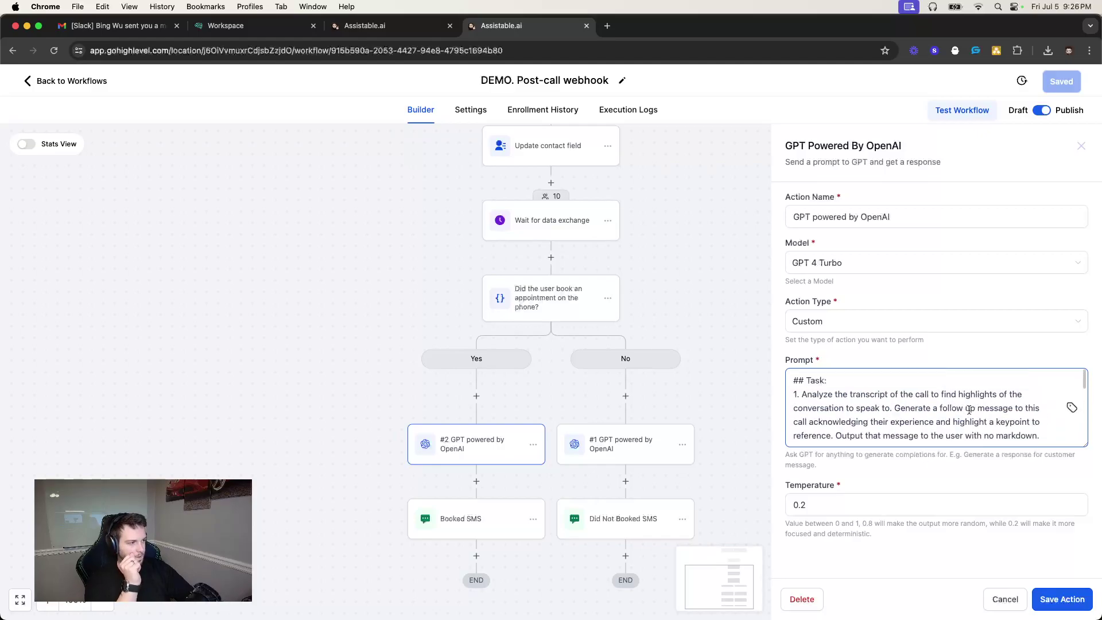
{"action": "left_click", "coordinate": [1080, 146]}
Open the #1 GPT step and enlarge its prompt box to read the example follow-ups
{"action": "left_click", "coordinate": [673, 442]}
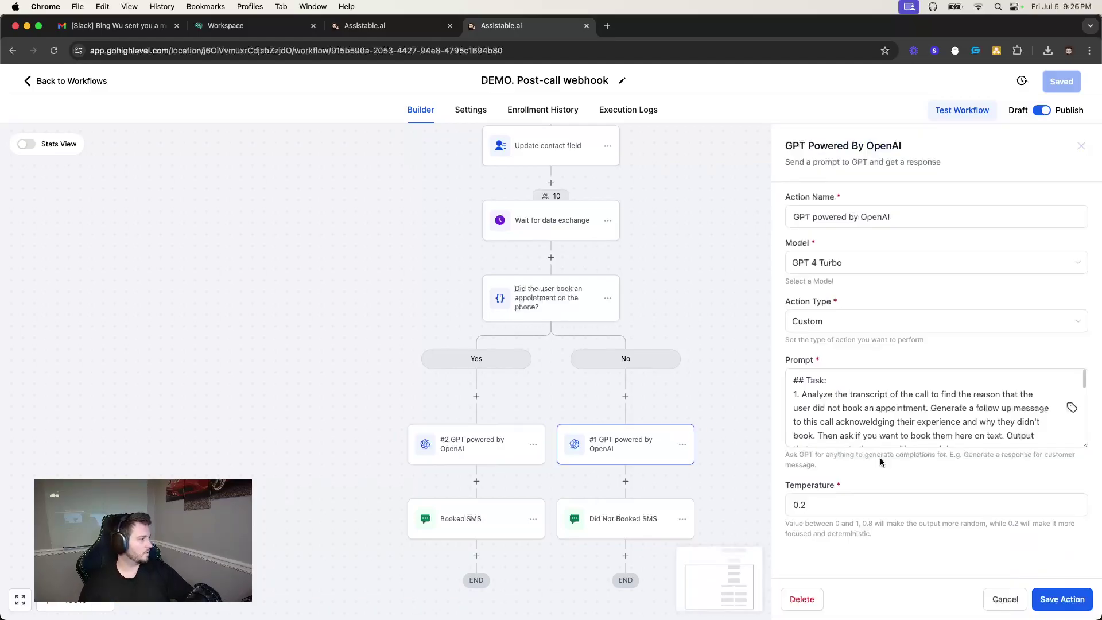
{"action": "left_click_drag", "start_coordinate": [1079, 447], "coordinate": [1082, 568]}
{"action": "scroll", "coordinate": [976, 487], "scroll_direction": "down", "scroll_amount": 3}
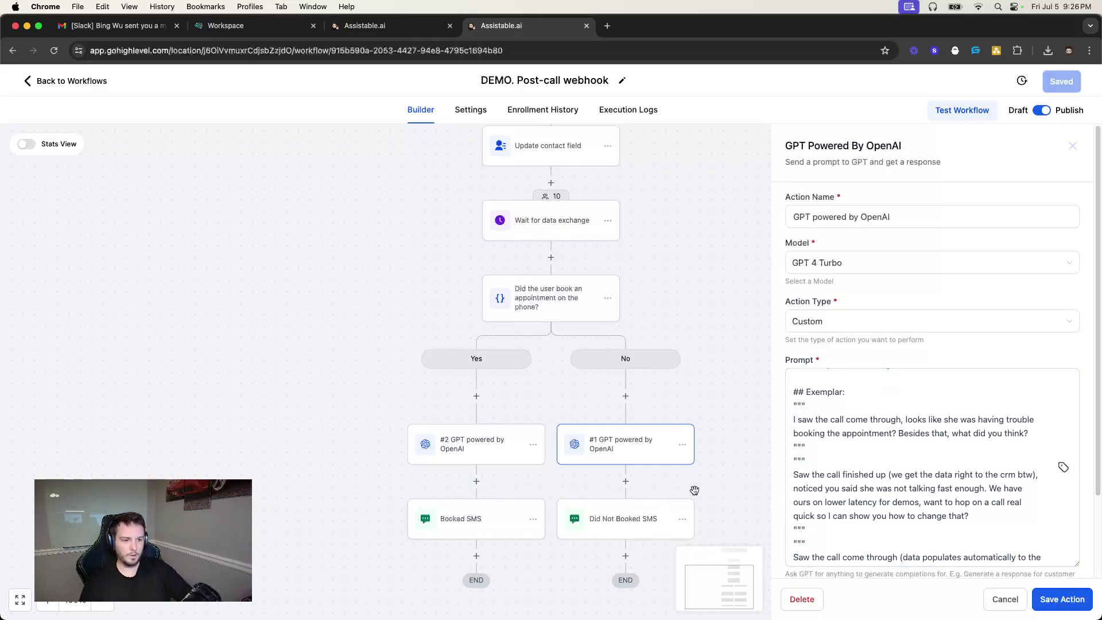
{"action": "left_click", "coordinate": [1071, 147]}
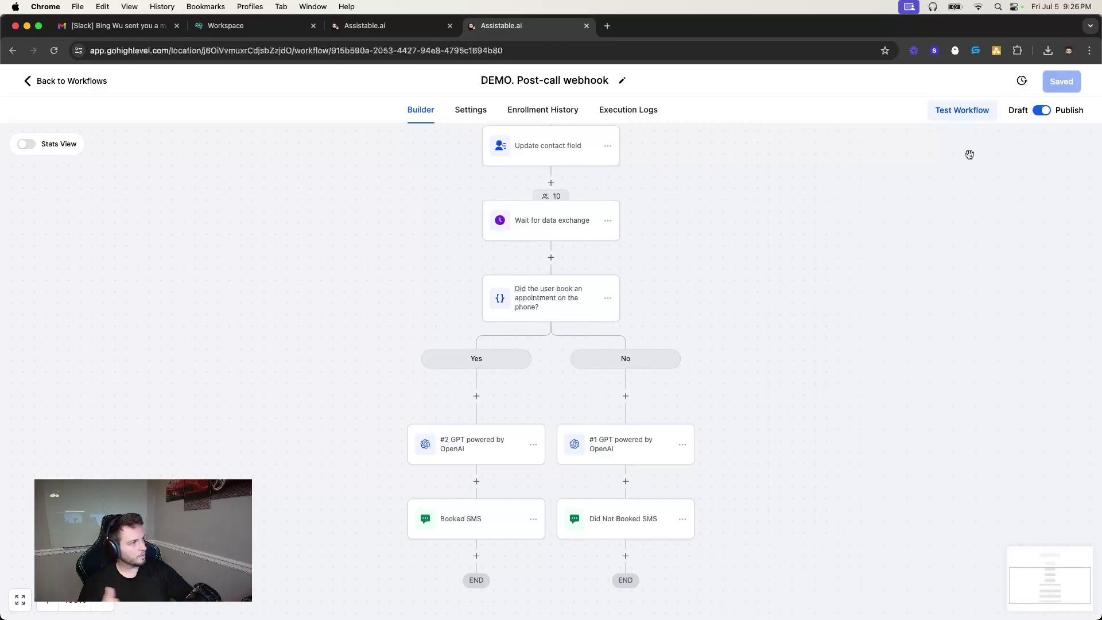
{"action": "scroll", "coordinate": [513, 279], "scroll_direction": "down", "scroll_amount": 2}
{"action": "scroll", "coordinate": [512, 271], "scroll_direction": "up", "scroll_amount": 5}
{"action": "scroll", "coordinate": [518, 248], "scroll_direction": "down", "scroll_amount": 2}
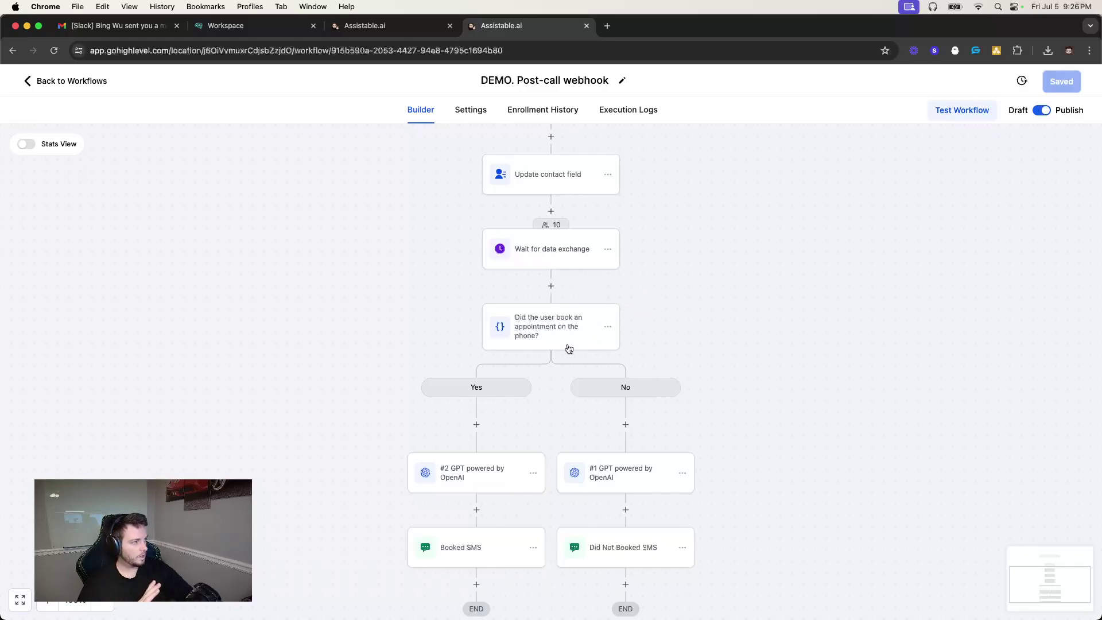
{"action": "scroll", "coordinate": [646, 321], "scroll_direction": "up", "scroll_amount": 1}
{"action": "scroll", "coordinate": [646, 321], "scroll_direction": "up", "scroll_amount": 3}
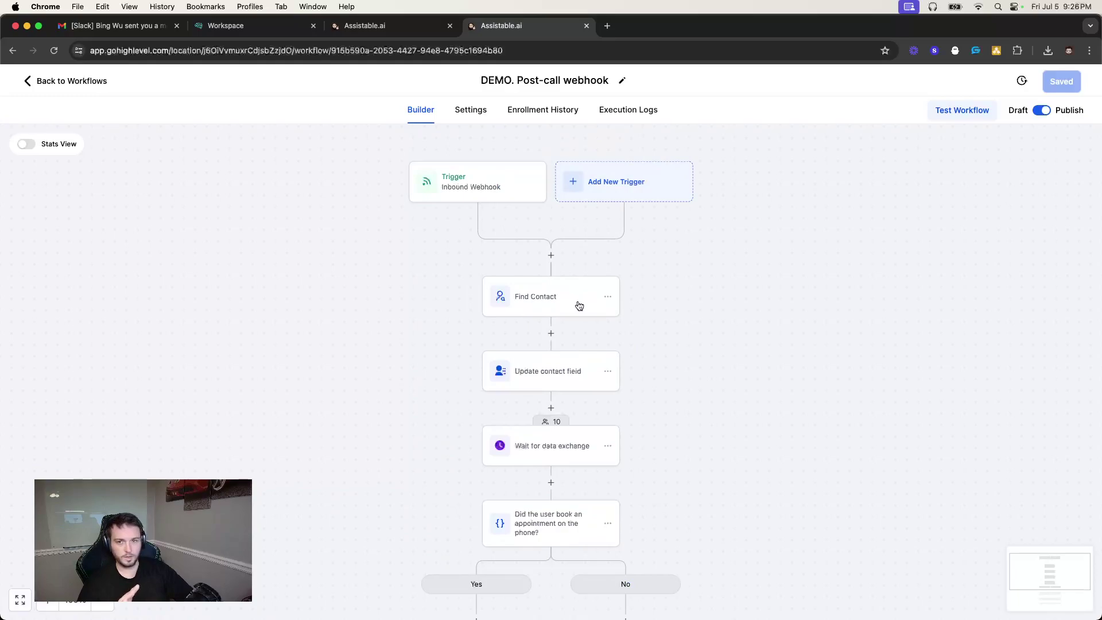